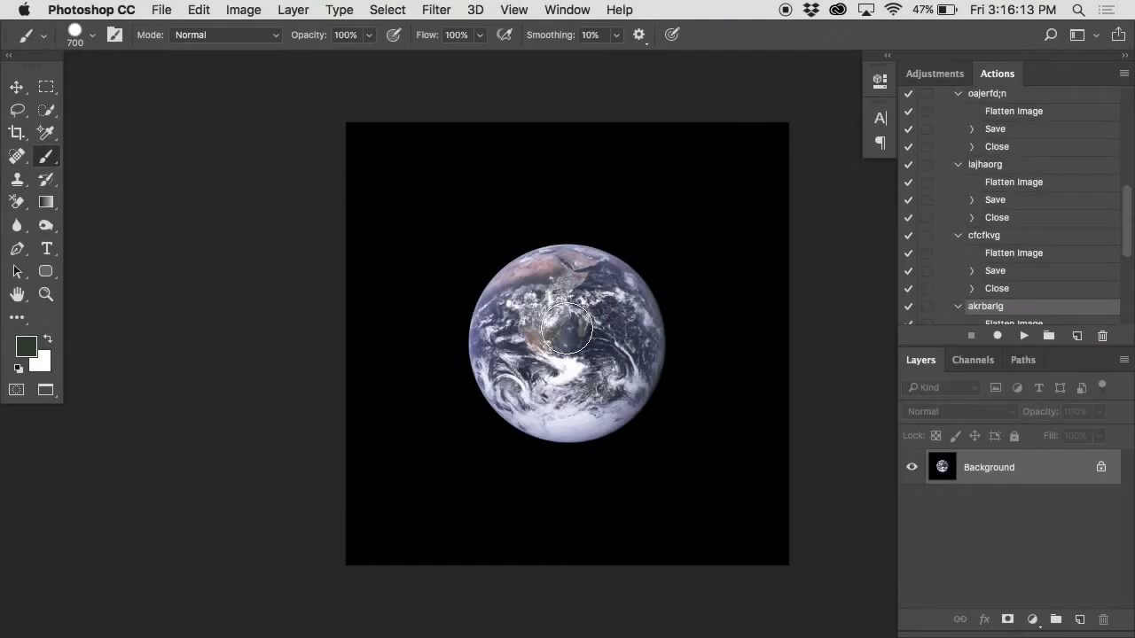
Step: Reset the colours to default black and white, enter Quick Mask mode, and invert the Quick Mask channel
click(567, 329)
drag(565, 328, 526, 324)
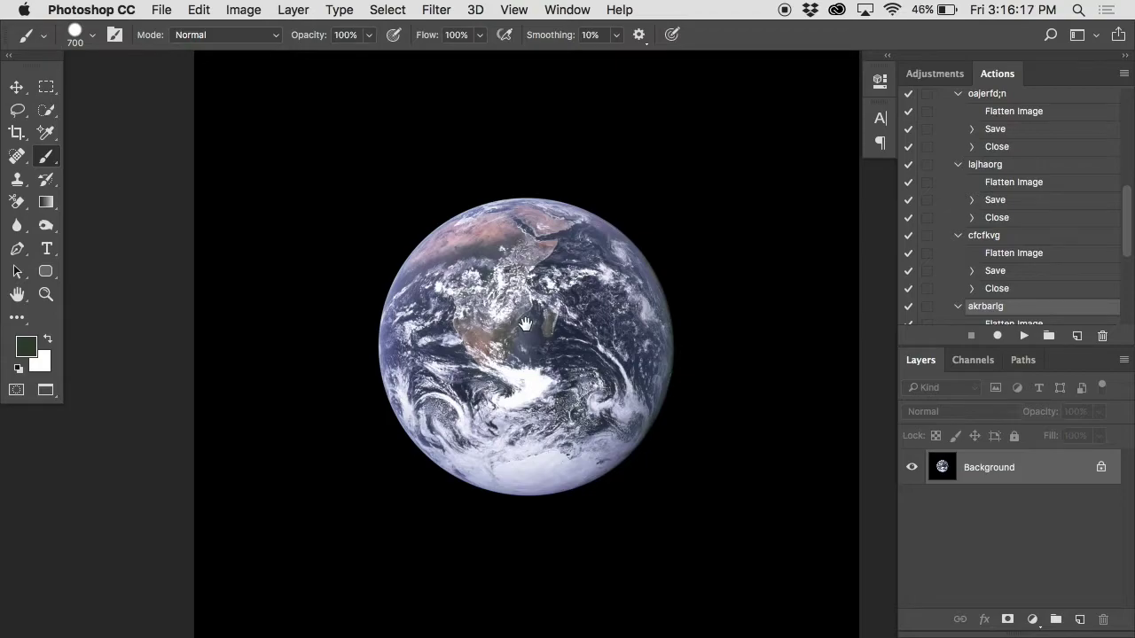
right_click(526, 325)
click(532, 328)
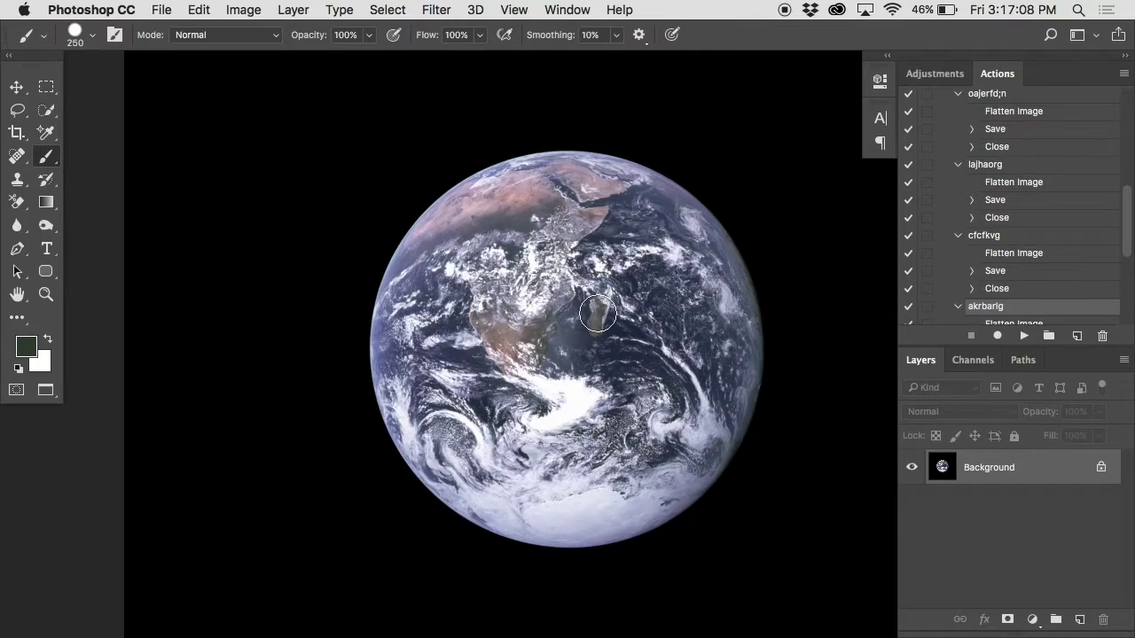
key(d)
key(q)
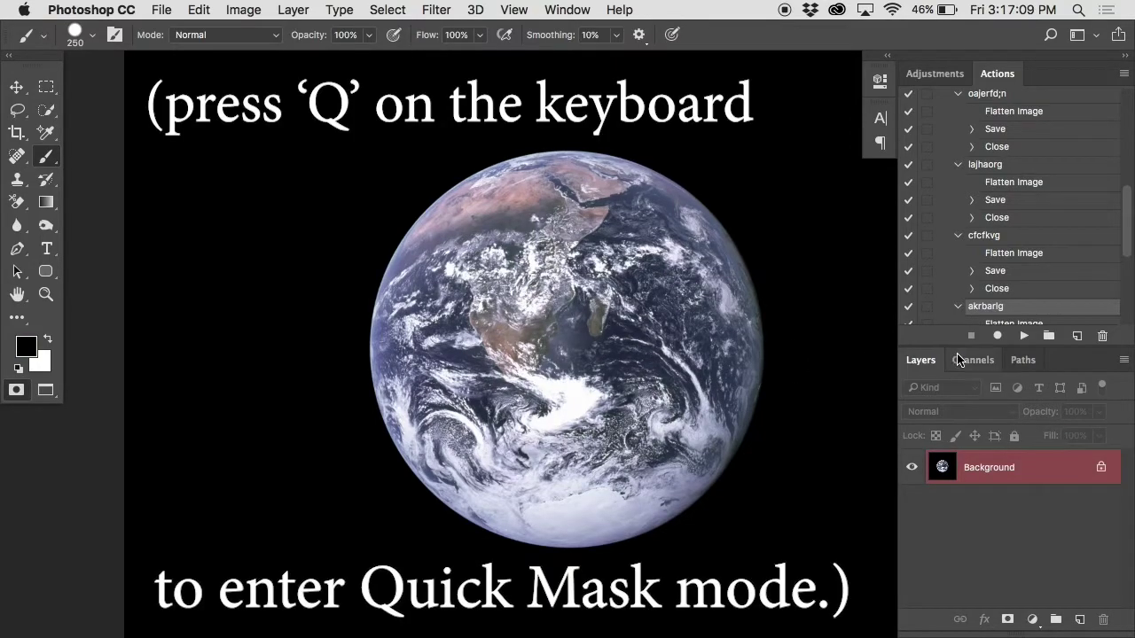
click(959, 359)
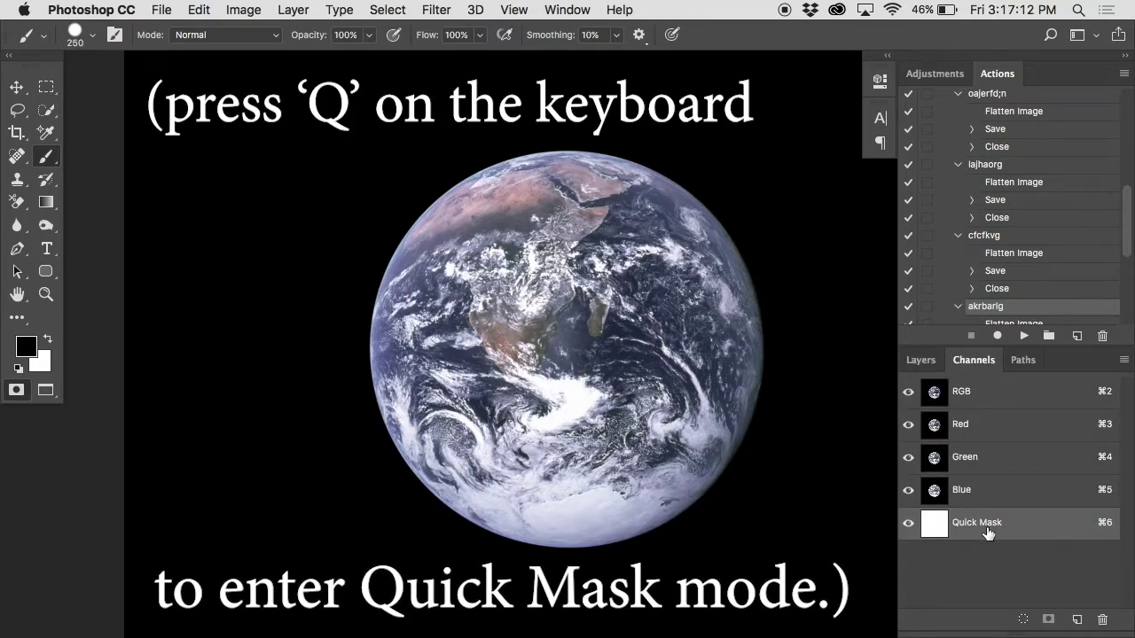
key(super+i)
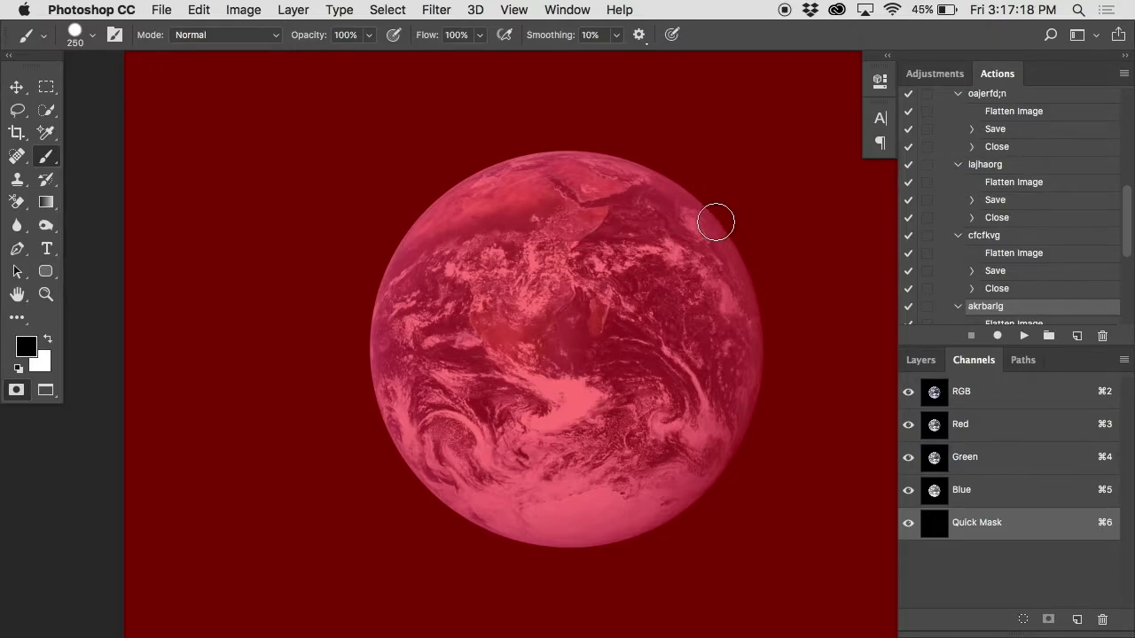
Step: Paint white over part of the globe in the Quick Mask, convert it to a selection, and deselect
key(x)
mouse_move(698, 229)
mouse_down()
mouse_move(629, 221)
mouse_move(438, 337)
mouse_move(555, 288)
mouse_move(527, 297)
mouse_up()
scroll(461, 227, up, 3)
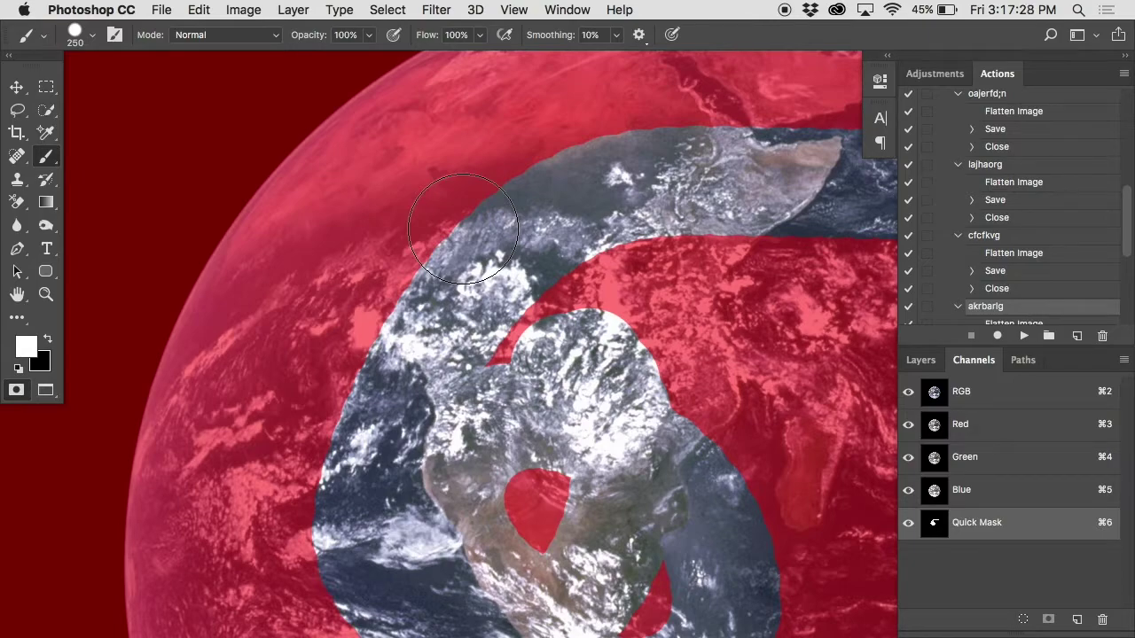
key(q)
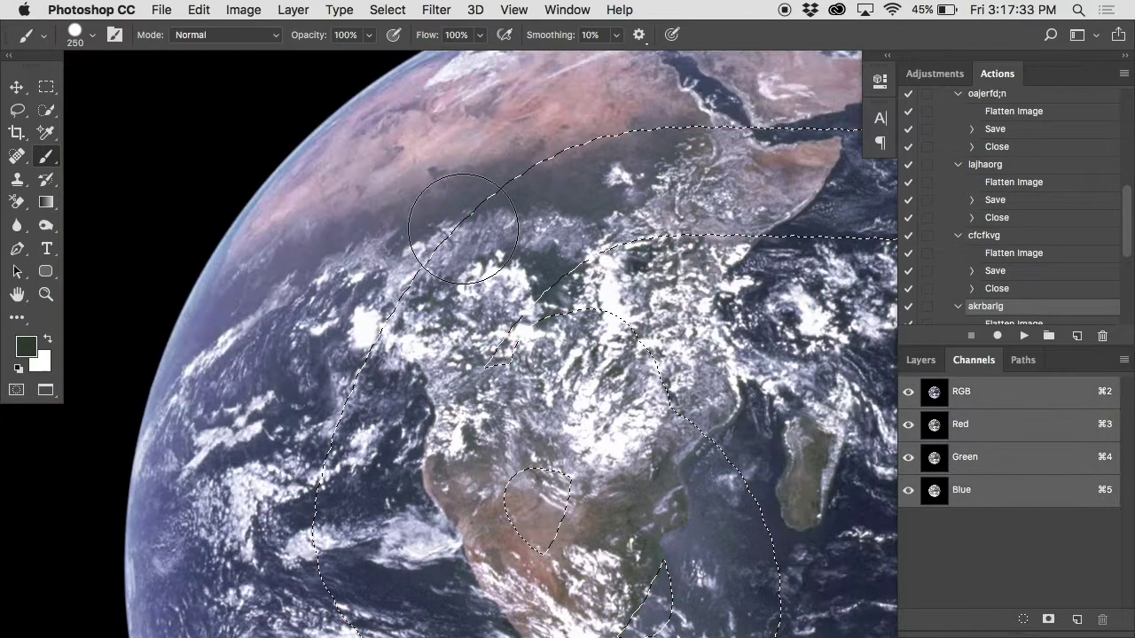
key(super+d)
Step: Return to the layer list and toggle Quick Mask mode on and off, leaving it on
key(q)
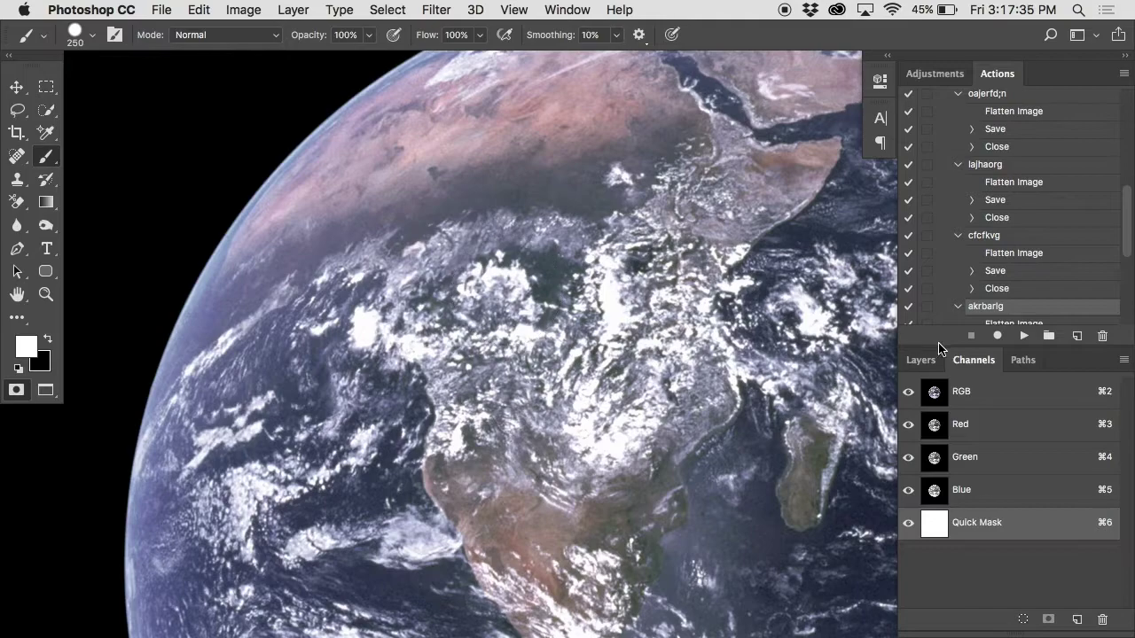
click(921, 361)
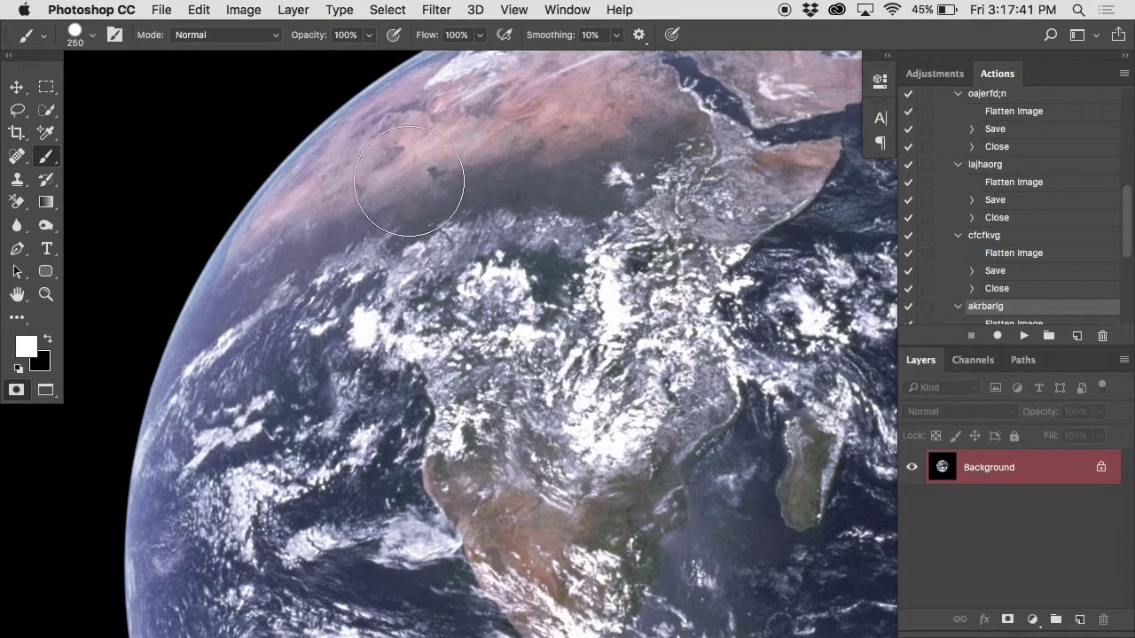
scroll(409, 183, down, 2)
key(q)
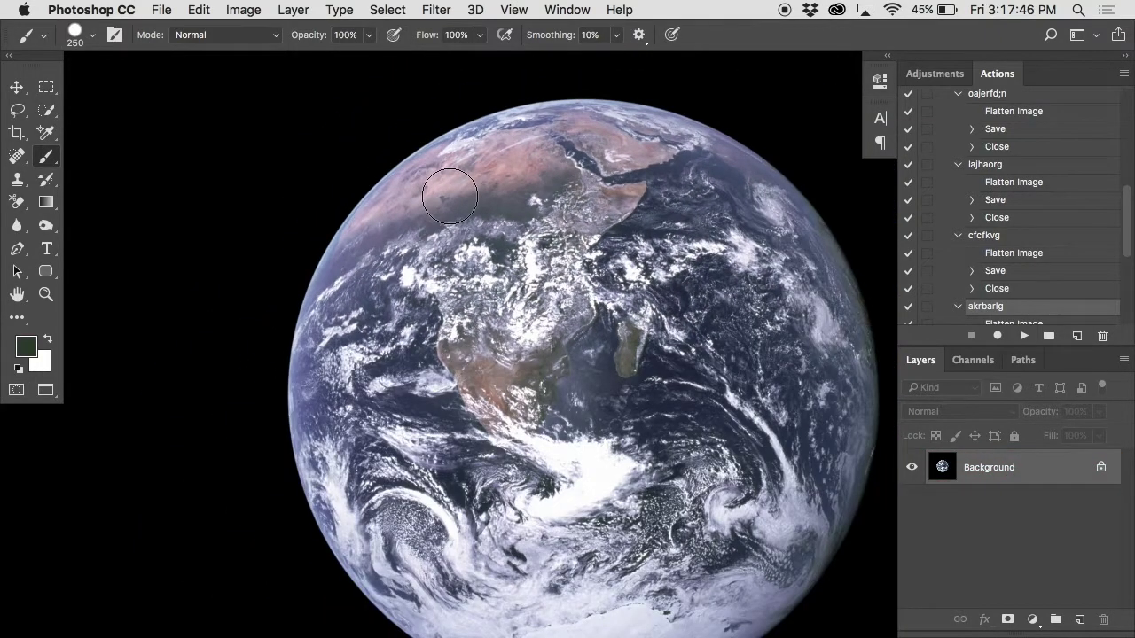
key(q)
key(q)
key(q)
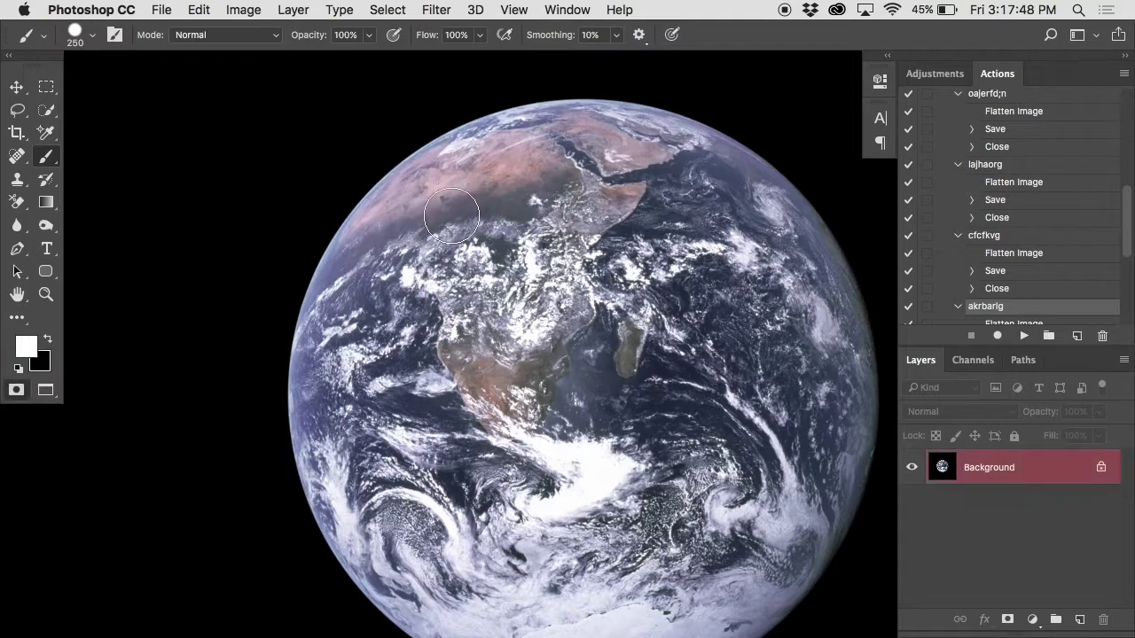
Step: Paint black Quick Mask strokes over the globe's left side, exit Quick Mask mode to load the selection, and deselect
key(x)
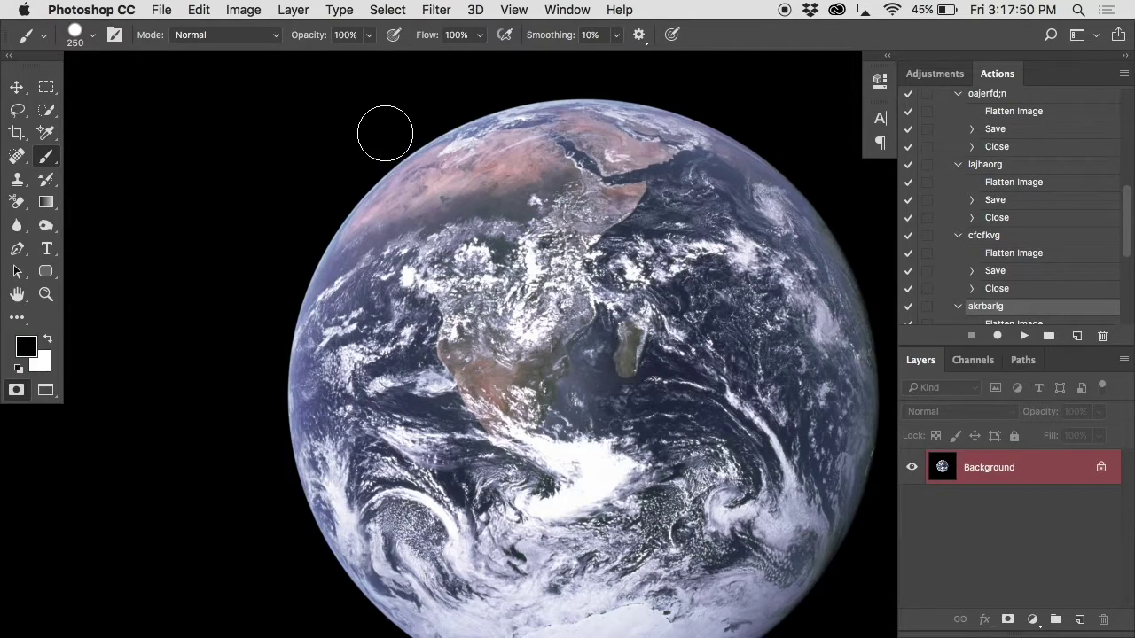
mouse_move(384, 132)
mouse_down()
mouse_move(254, 442)
mouse_move(479, 330)
mouse_up()
drag(532, 365, 404, 498)
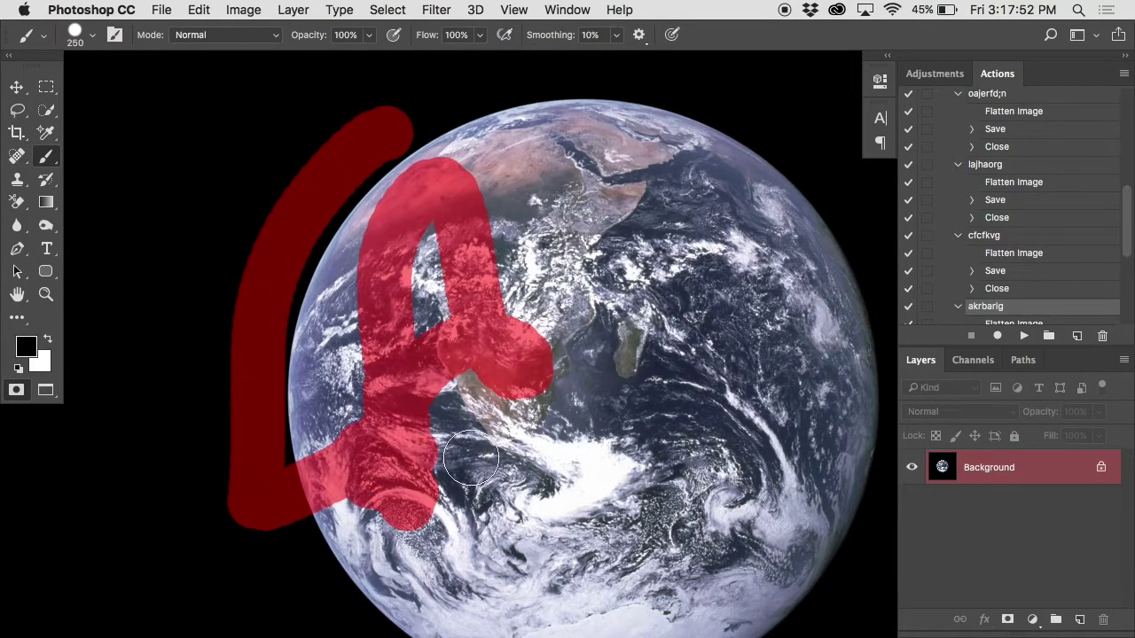
key(w)
key(q)
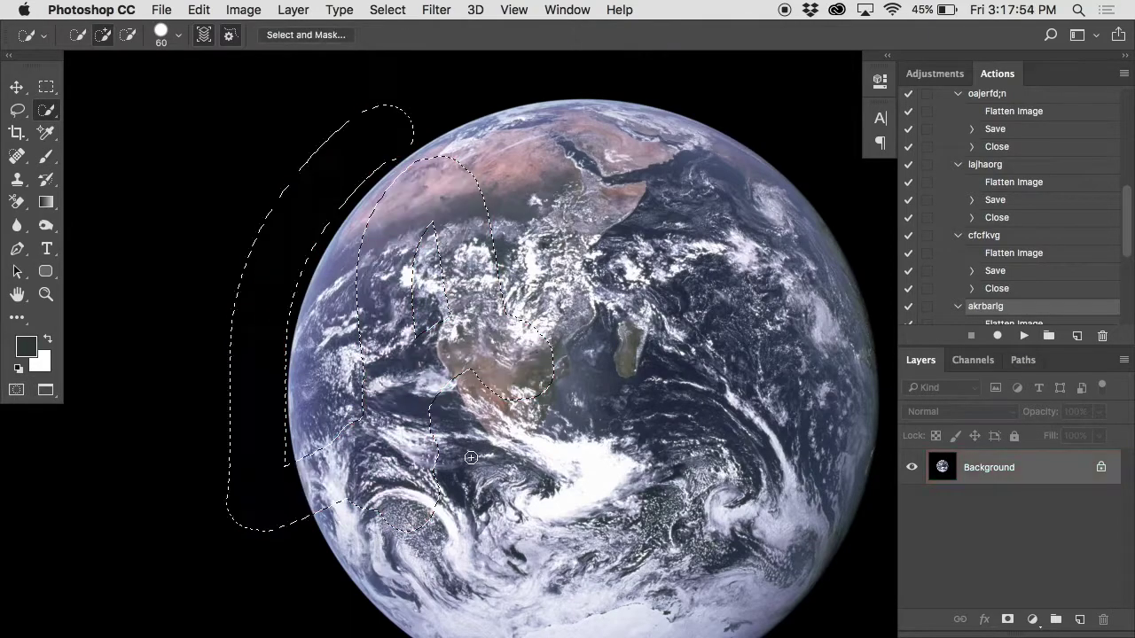
scroll(568, 414, down, 3)
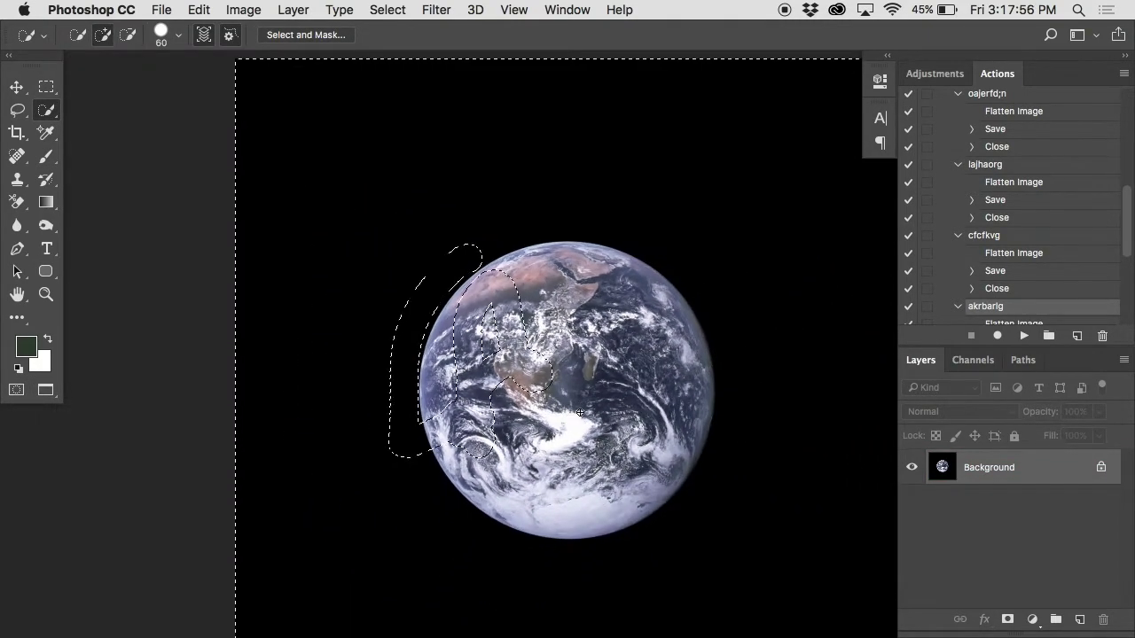
key(super+d)
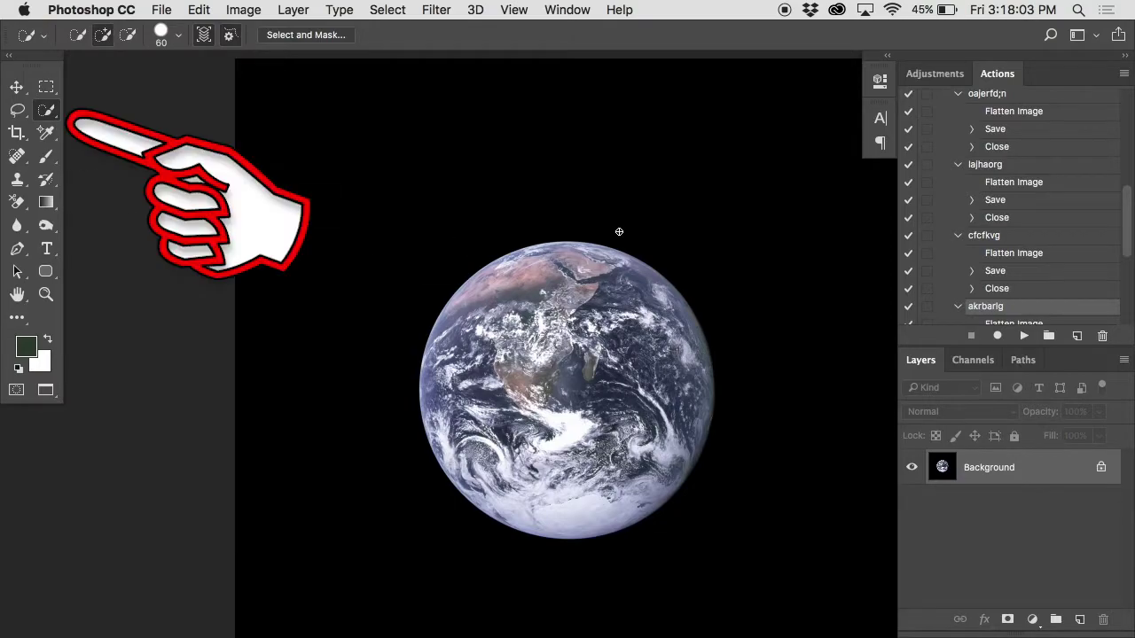
Step: Try the Quick Selection tool on the black background around the whole globe
key(super+equal)
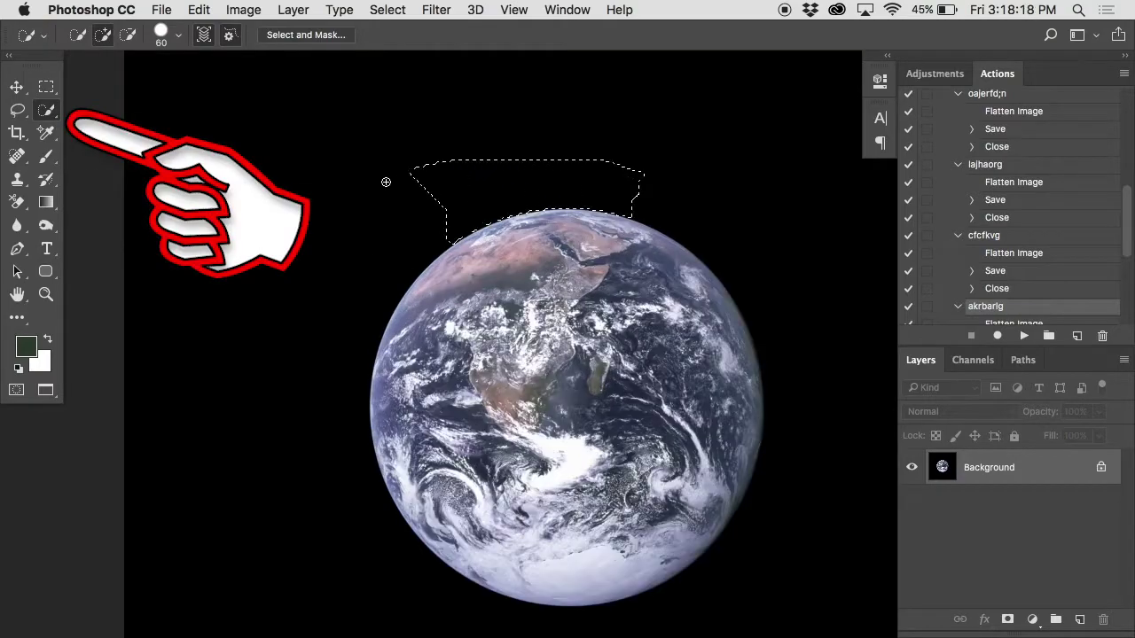
mouse_move(385, 182)
mouse_down()
mouse_move(219, 358)
mouse_move(234, 479)
mouse_move(274, 556)
mouse_move(331, 607)
mouse_up()
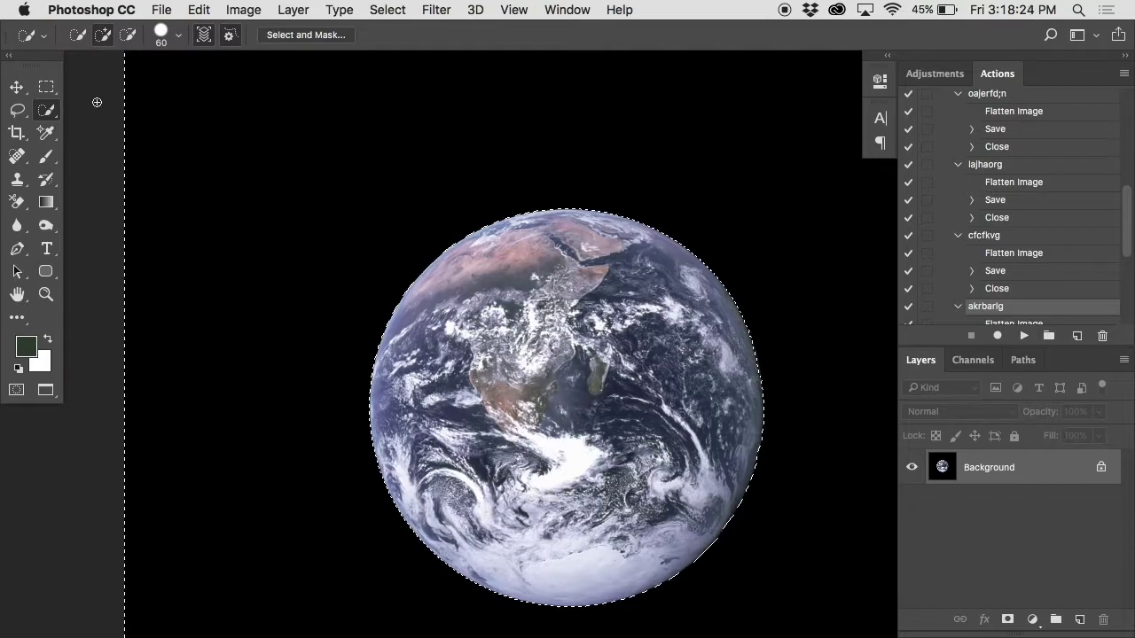
right_click(50, 113)
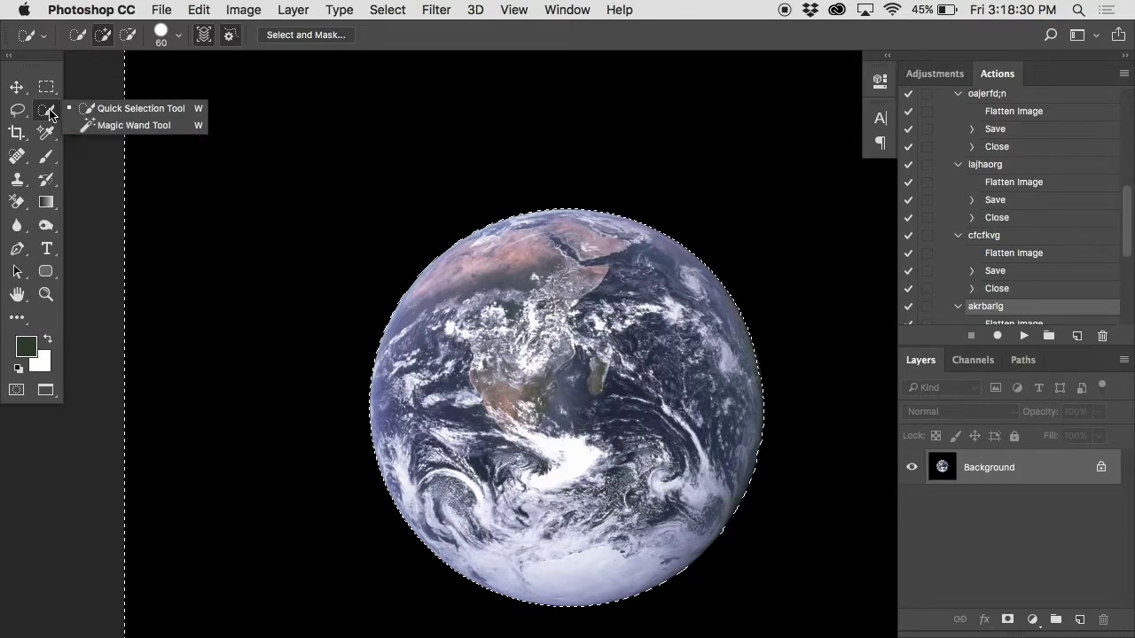
click(90, 110)
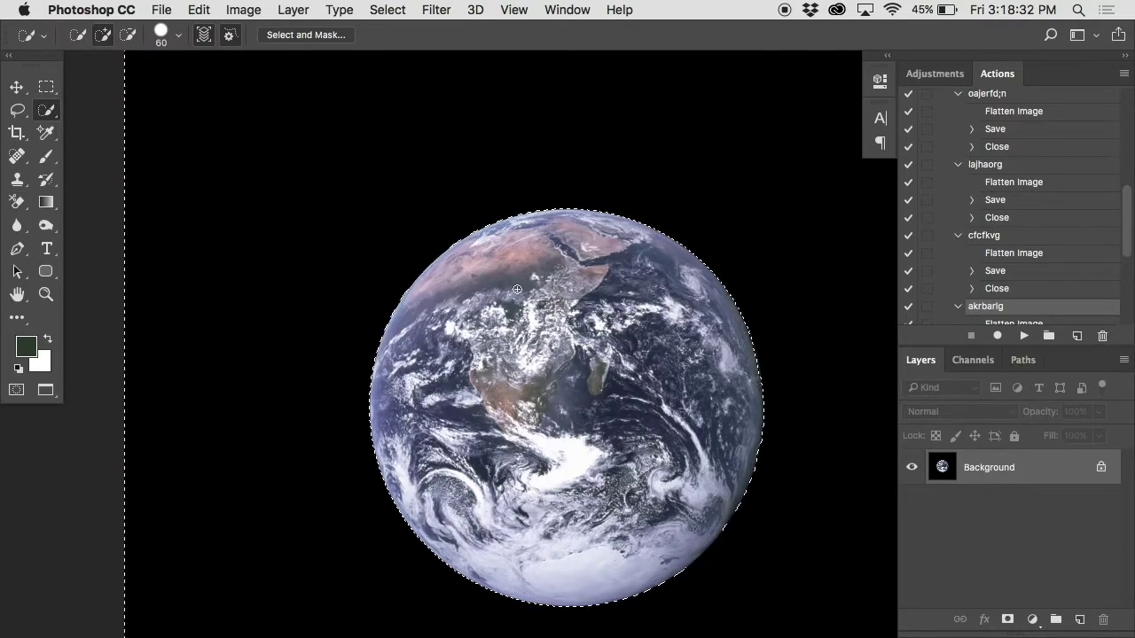
Step: Try Quick Selection inside the upper part of the globe and clear the selection
click(553, 263)
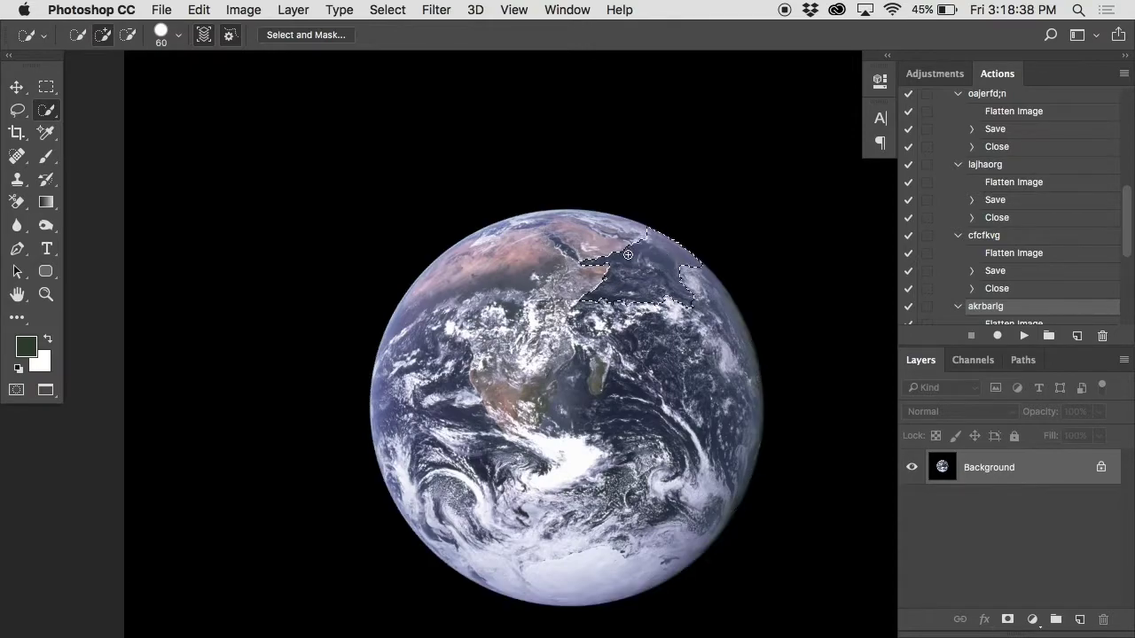
mouse_move(625, 251)
mouse_down()
mouse_move(532, 283)
mouse_move(489, 262)
mouse_move(416, 330)
mouse_move(450, 411)
mouse_up()
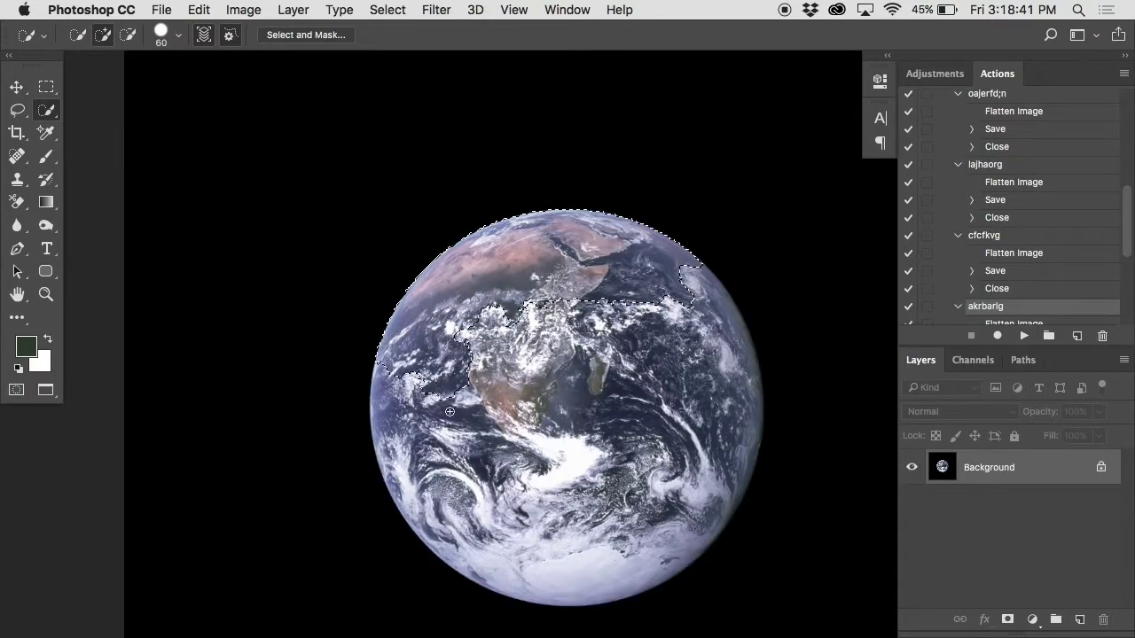
key(super+d)
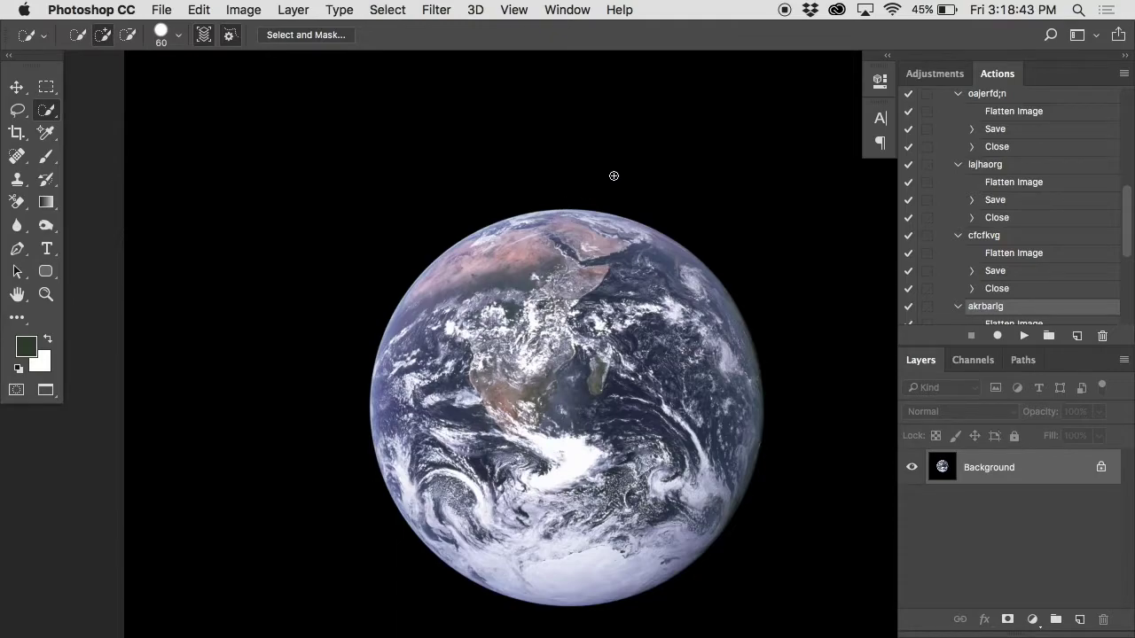
Step: Select all of the black space surrounding the globe with the Quick Selection tool at size 60
mouse_move(338, 162)
mouse_down()
mouse_move(288, 212)
mouse_move(263, 267)
mouse_up()
mouse_move(238, 361)
mouse_down()
mouse_move(249, 497)
mouse_move(338, 580)
mouse_move(420, 608)
mouse_up()
key(super+z)
mouse_move(438, 157)
mouse_down()
mouse_move(374, 202)
mouse_move(297, 393)
mouse_up()
drag(286, 529, 454, 634)
super+click(397, 283)
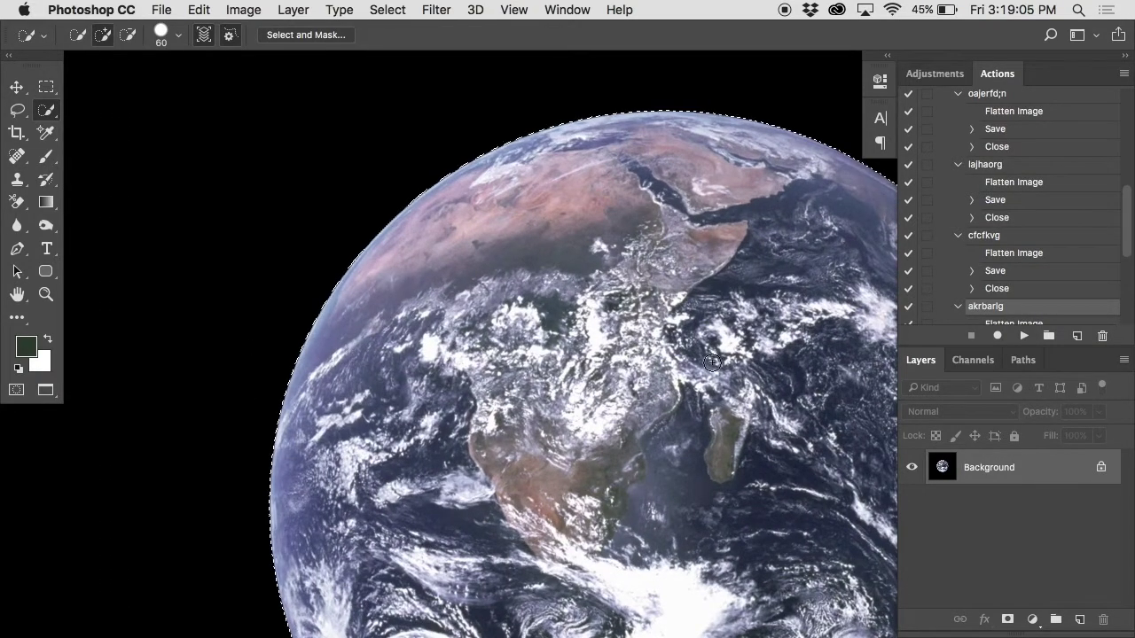
Step: Add a layer mask from the selection and invert it so the globe shows and the background is hidden
alt+click(1008, 615)
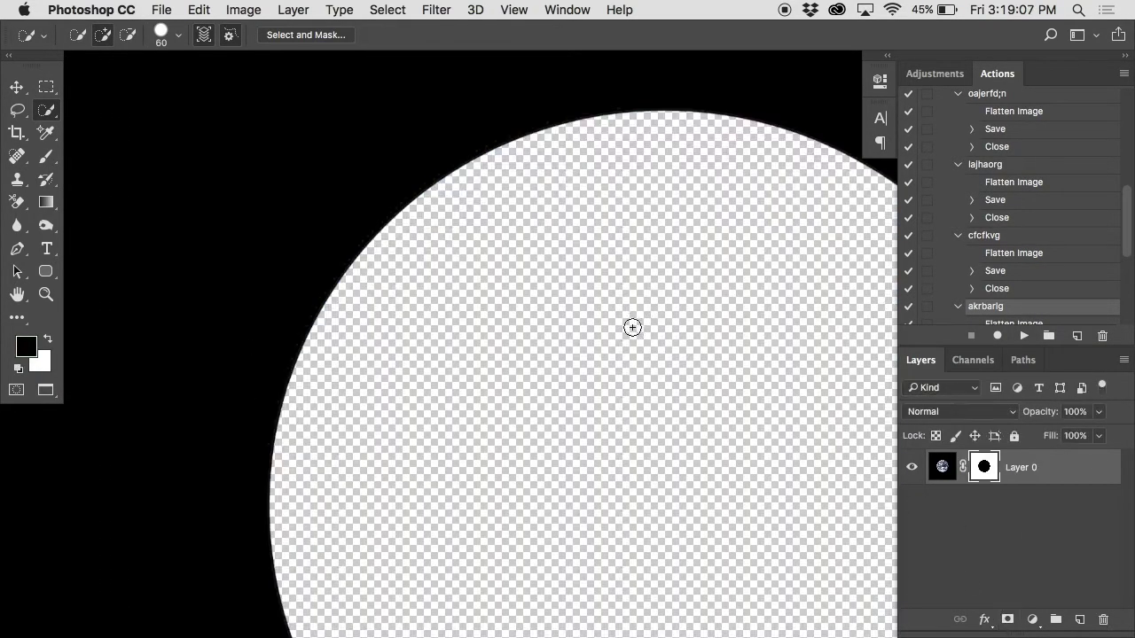
key(super+i)
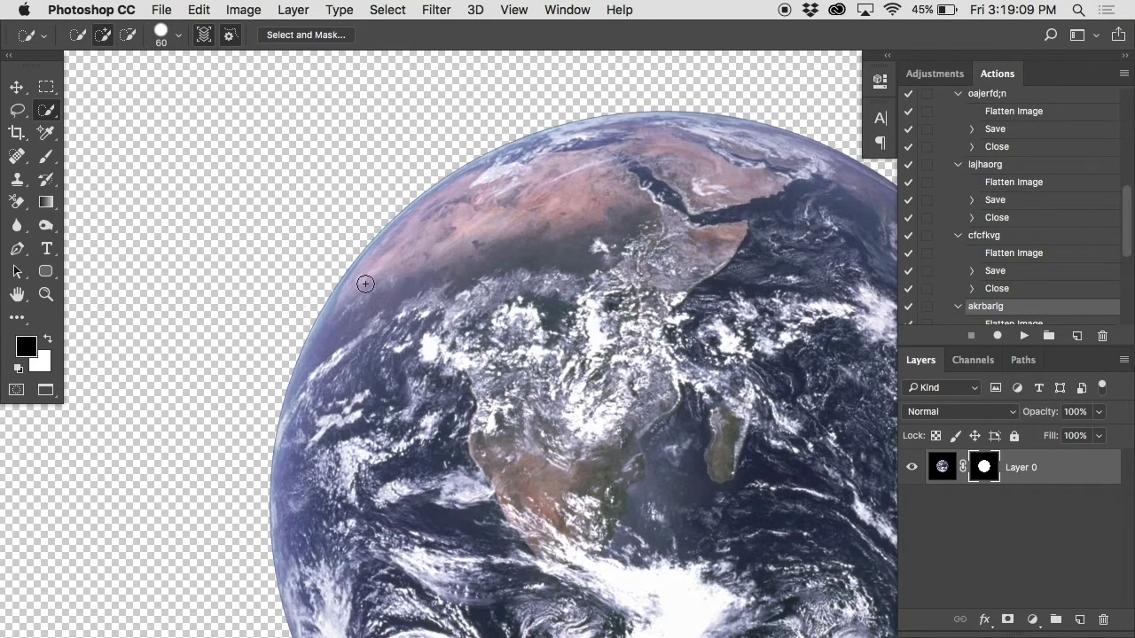
Step: Inspect the masked globe's edge up close, comparing it with the layer mask disabled and re-enabled
scroll(300, 294, up, 3)
scroll(301, 296, right, 6)
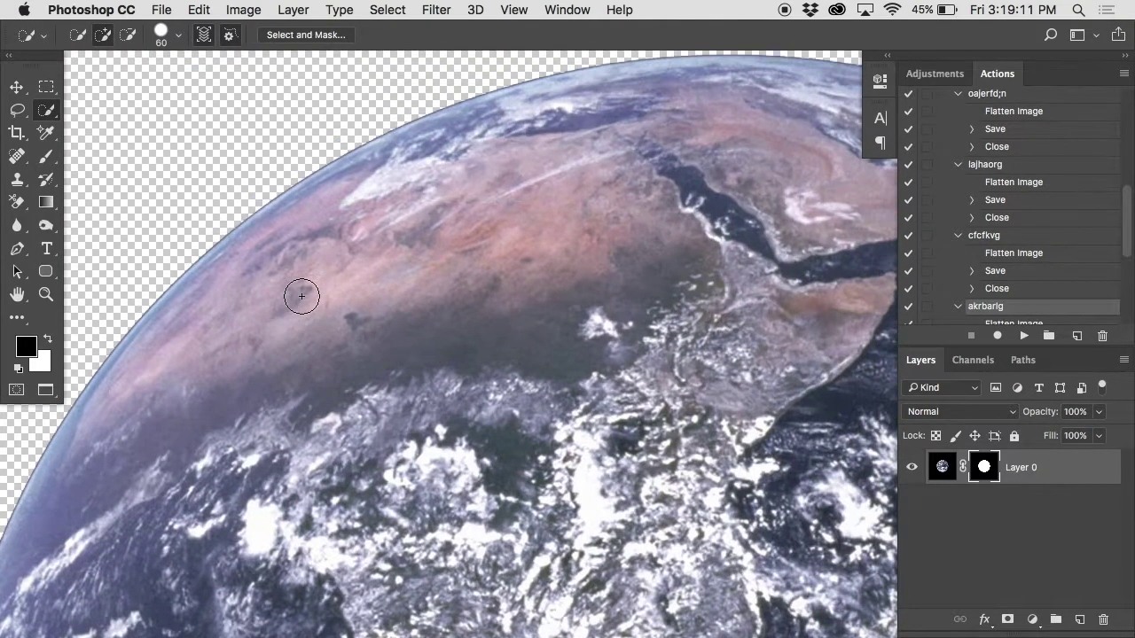
scroll(301, 296, down, 10)
scroll(301, 296, right, 10)
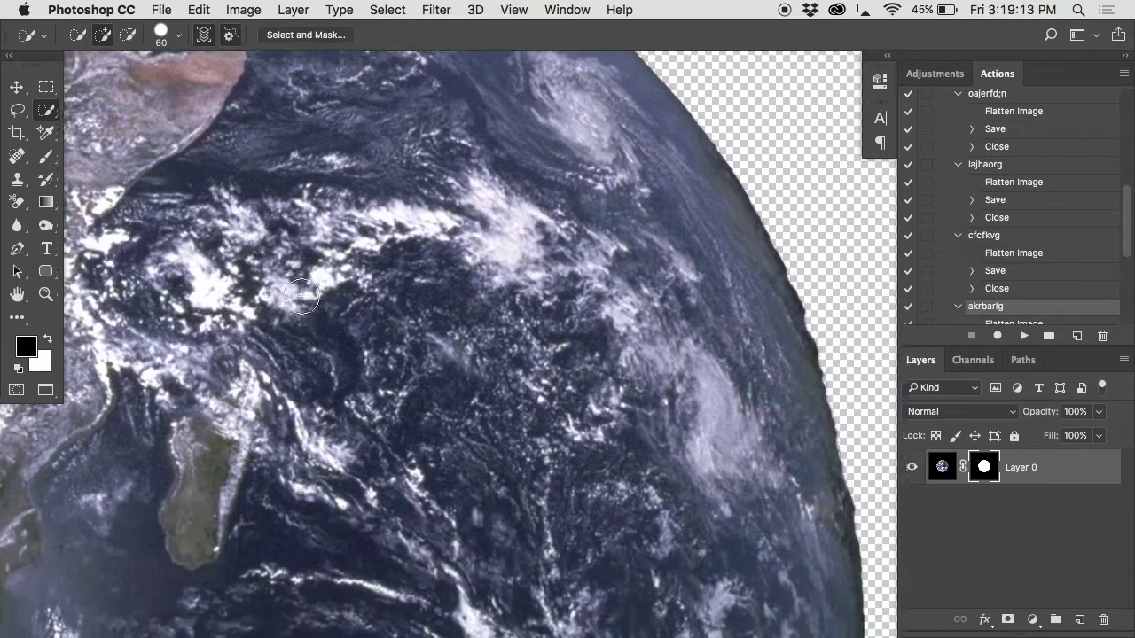
scroll(300, 296, down, 10)
scroll(300, 296, right, 3)
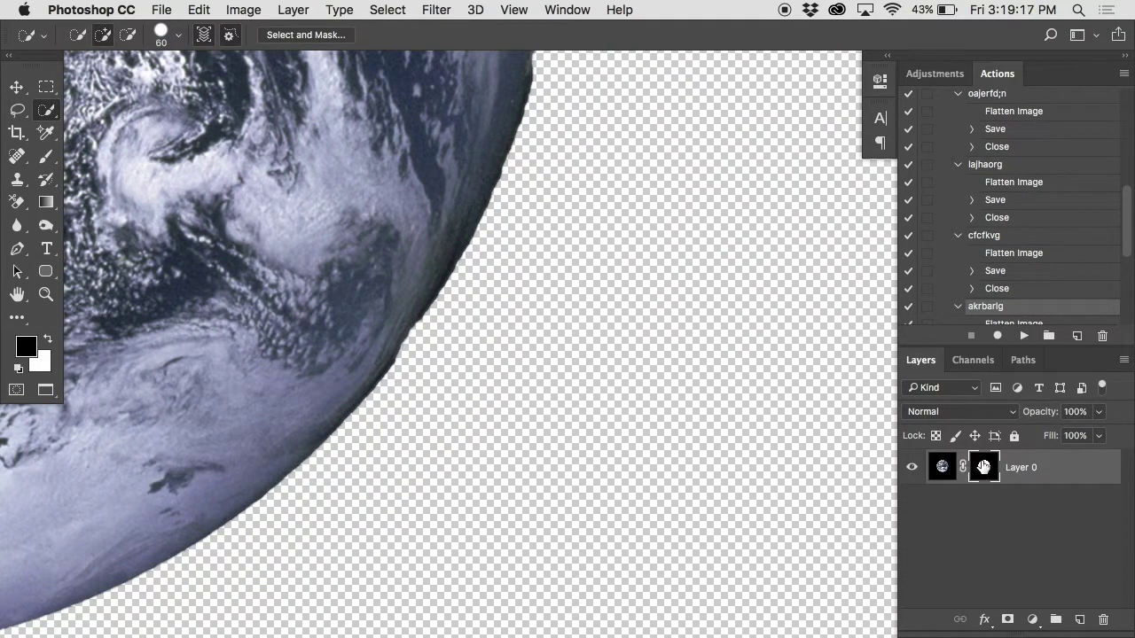
shift+click(984, 467)
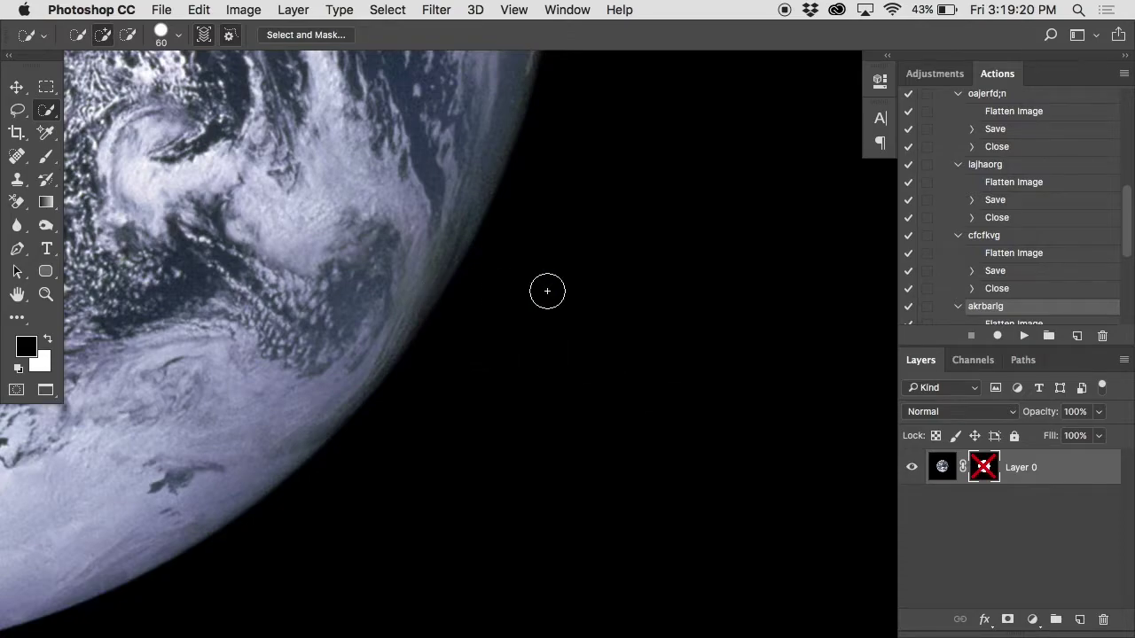
shift+click(984, 468)
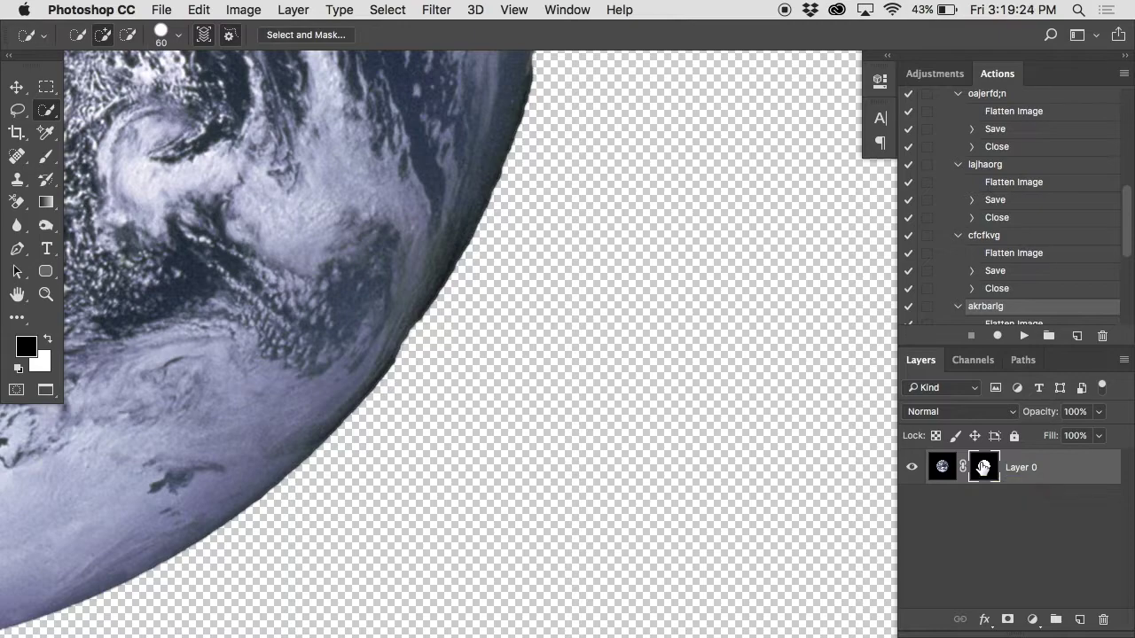
Step: Paint white on the layer mask with a 10 px brush along the globe's jagged lower-right edge to smooth it
key(b)
super+click(392, 319)
super+click(392, 319)
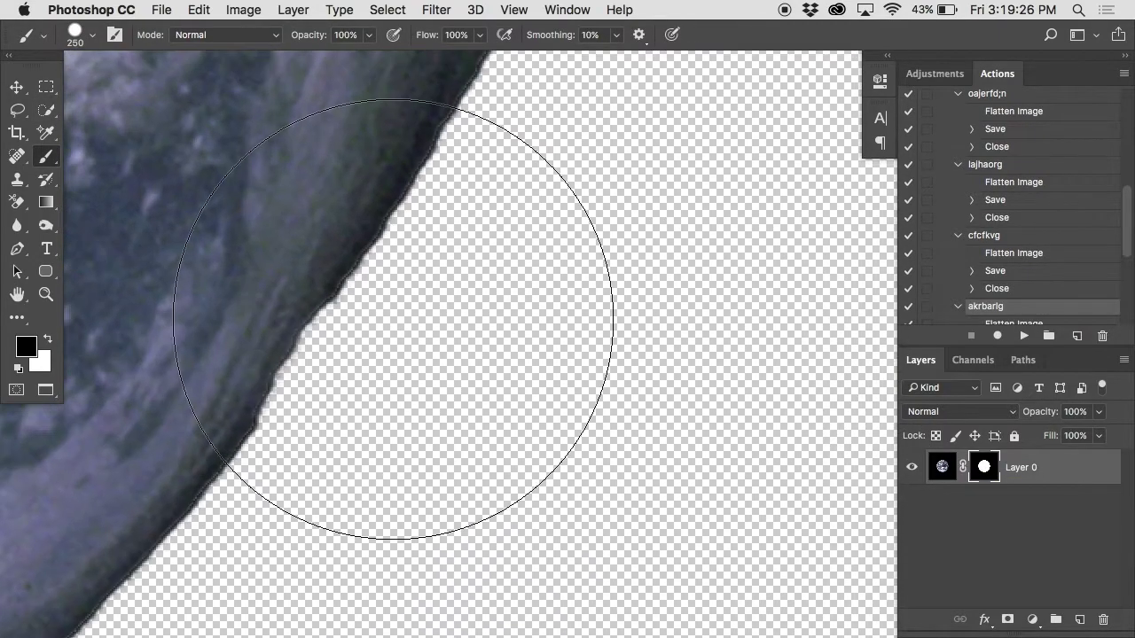
key(bracketleft)
key(bracketleft)
key(bracketleft)
key(bracketleft)
key(bracketleft)
key(bracketleft)
key(bracketleft)
key(bracketleft)
key(bracketleft)
key(bracketleft)
key(bracketleft)
key(bracketleft)
key(bracketleft)
key(bracketleft)
key(bracketleft)
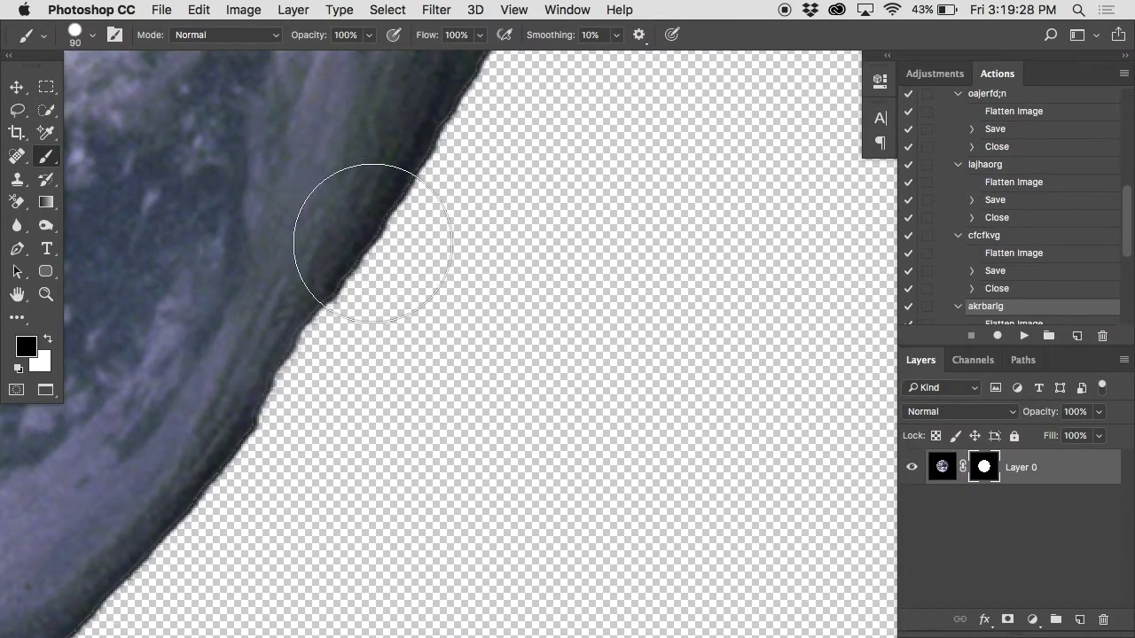
key(x)
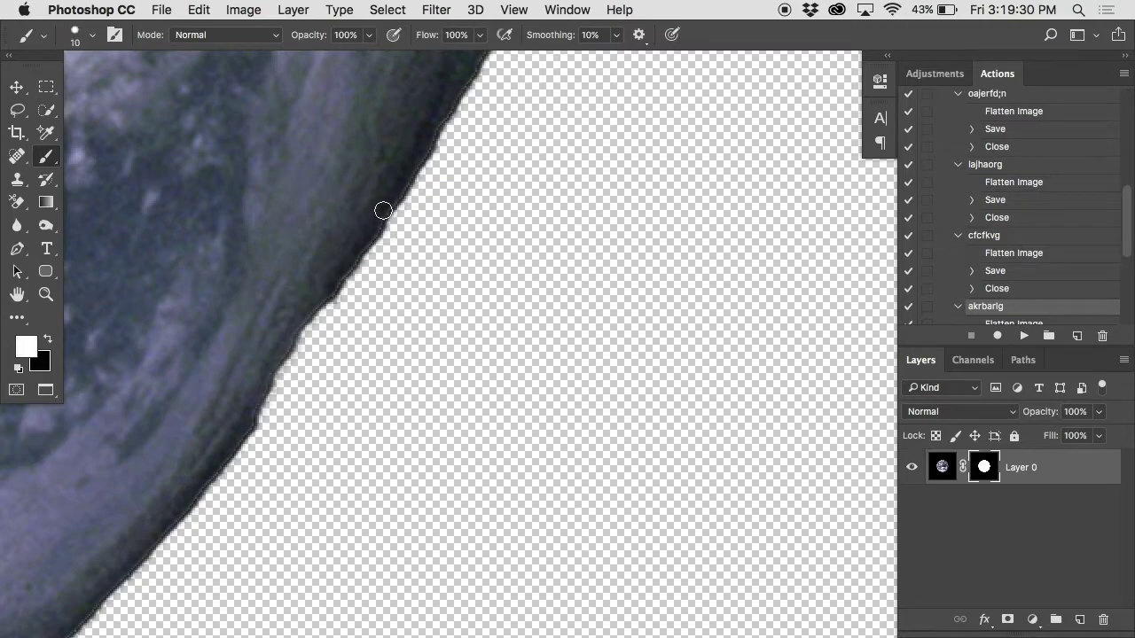
drag(387, 210, 261, 410)
Step: Smooth the remaining jagged parts of the globe's lower-right edge by painting more white on the layer mask with the 10 px brush
right_click(261, 410)
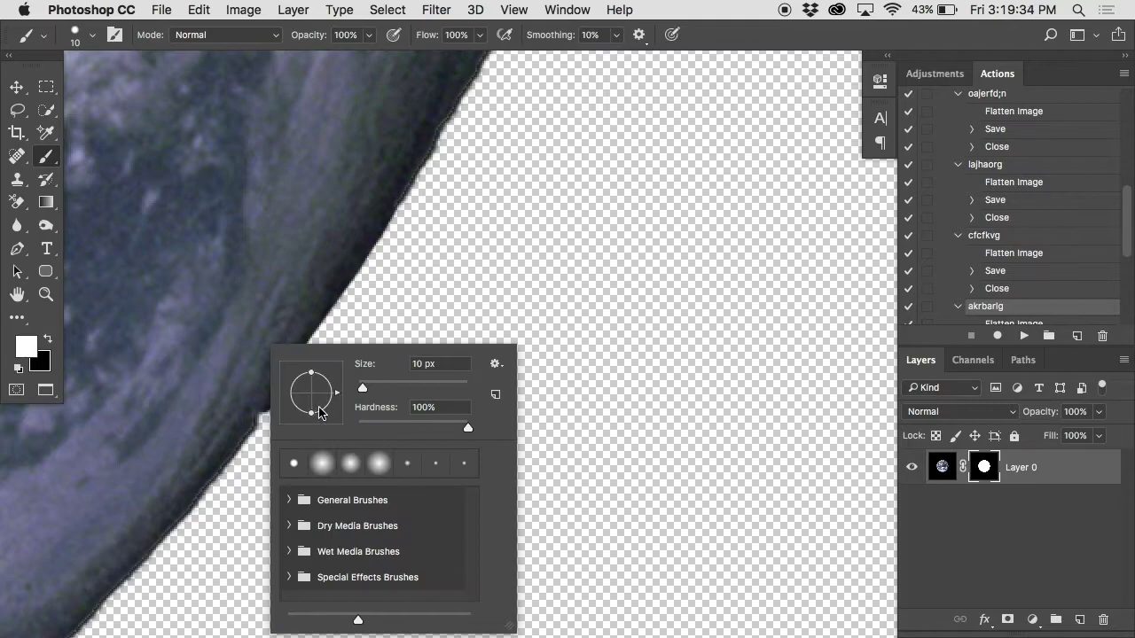
drag(377, 427, 285, 426)
click(196, 492)
shift+click(262, 412)
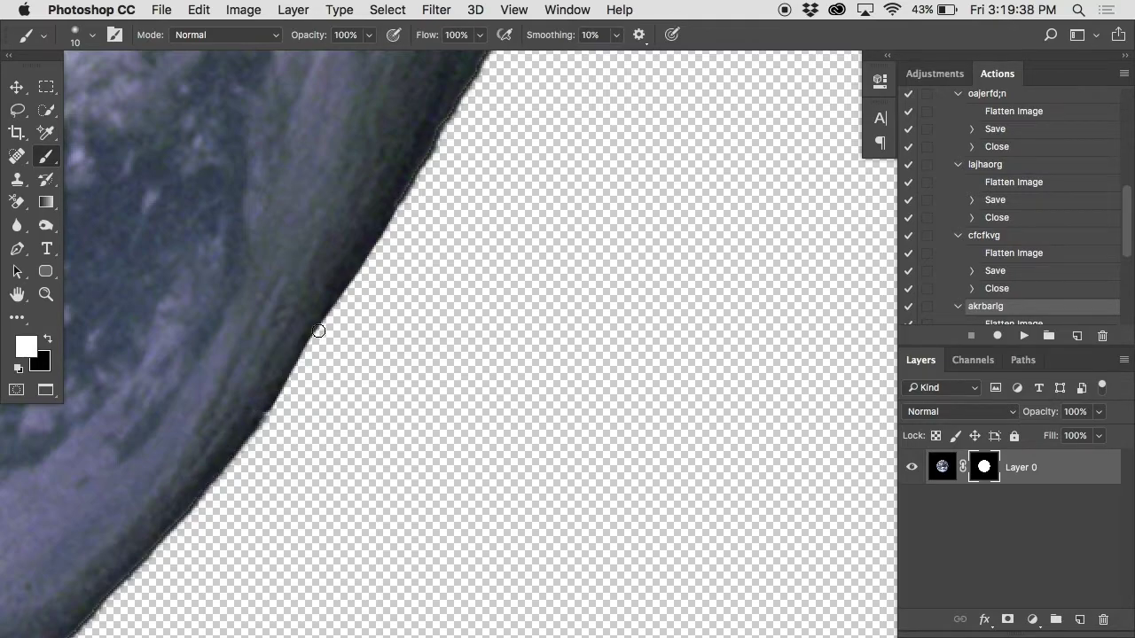
drag(318, 331, 364, 259)
drag(407, 181, 418, 173)
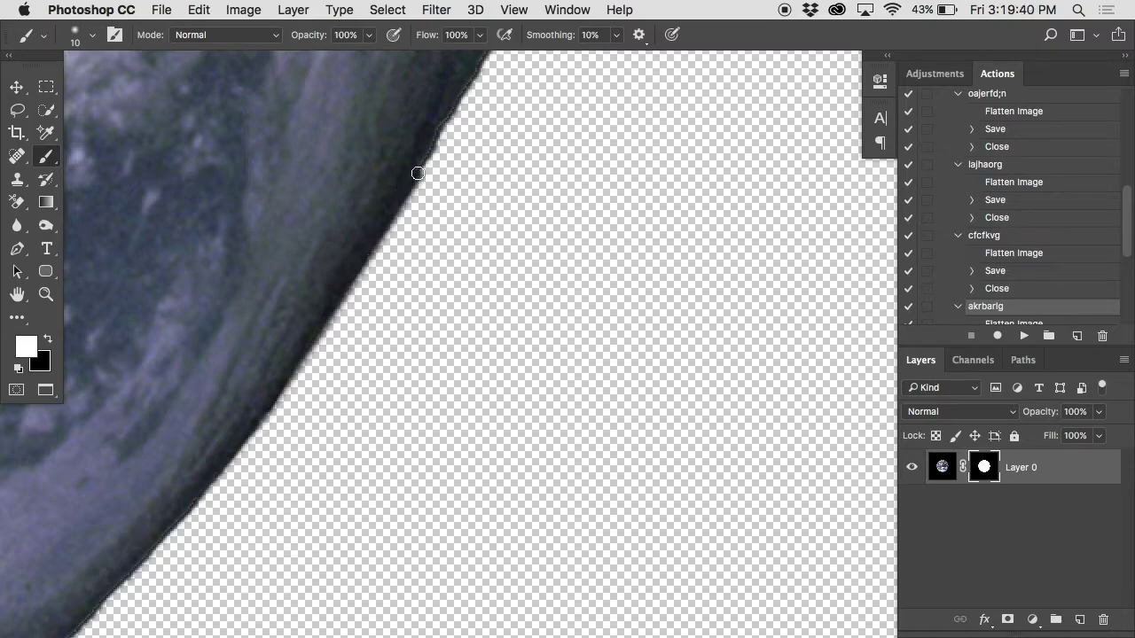
shift+click(458, 92)
Step: Delete the layer mask from Layer 0
alt+click(426, 177)
alt+click(425, 178)
alt+click(426, 177)
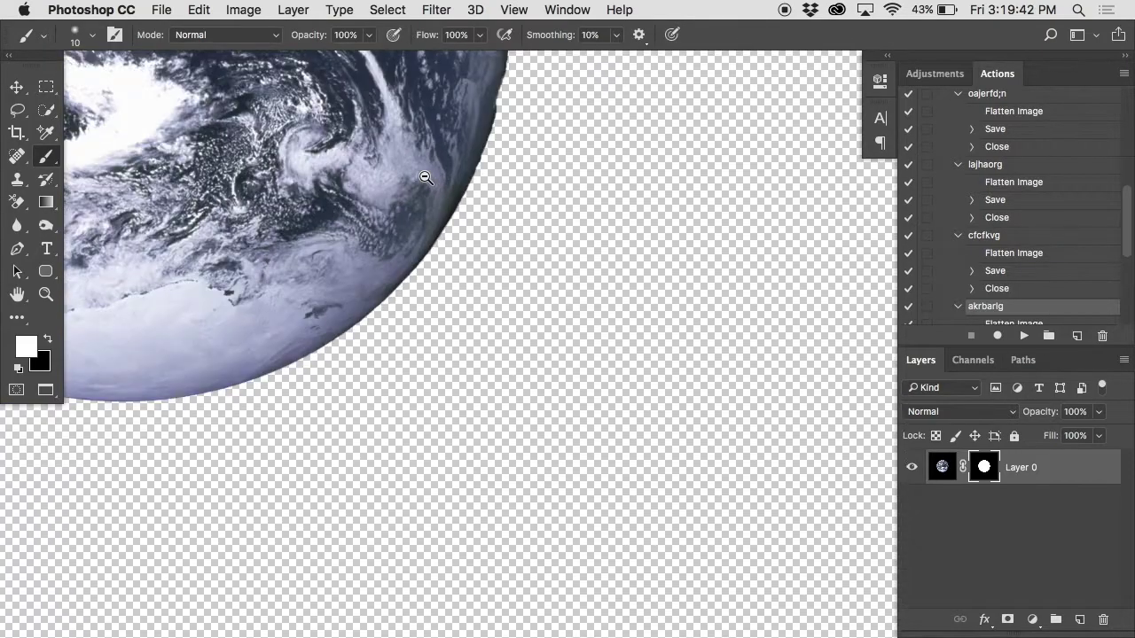
alt+super+click(425, 177)
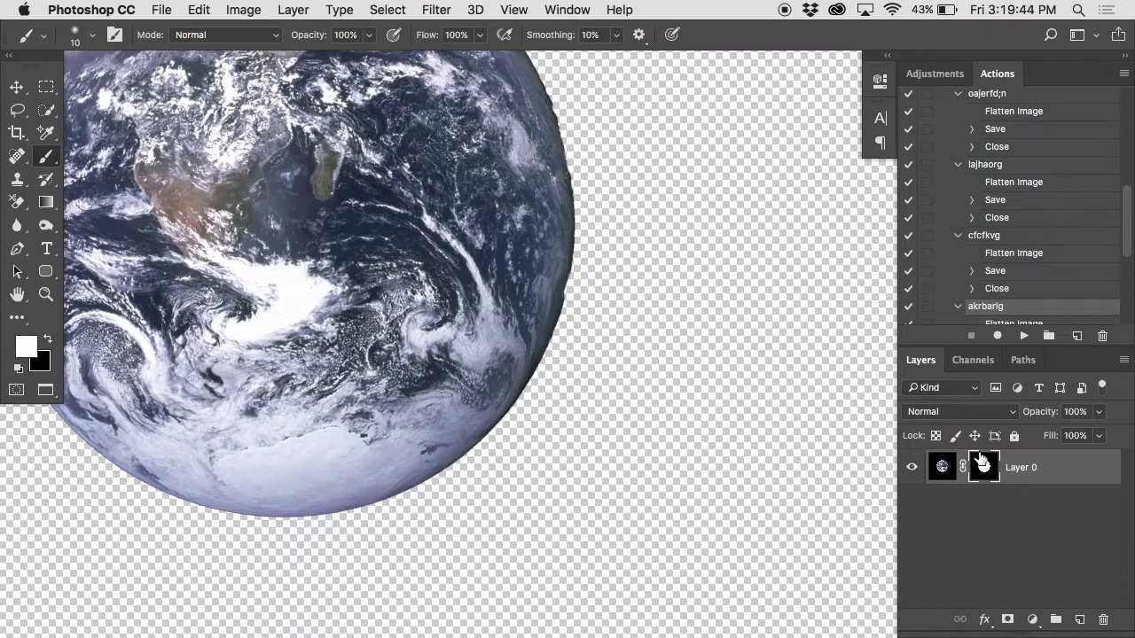
right_click(993, 472)
click(927, 495)
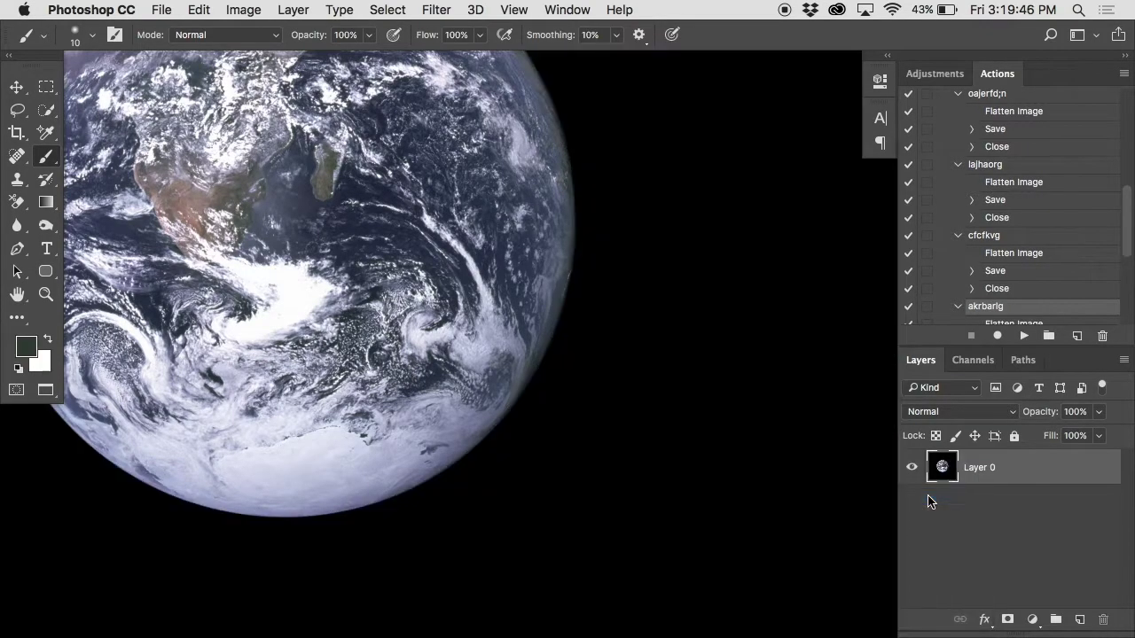
Step: Draw a rectangular marquee selection around the globe and deselect it
key(m)
key(shift+m)
key(shift+m)
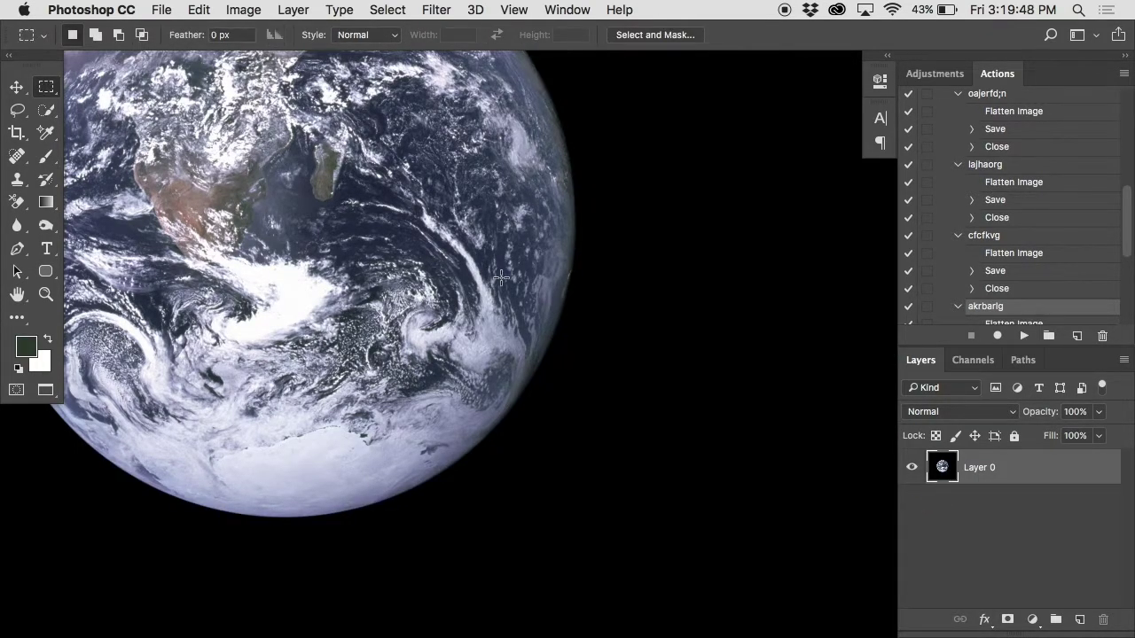
key(super+0)
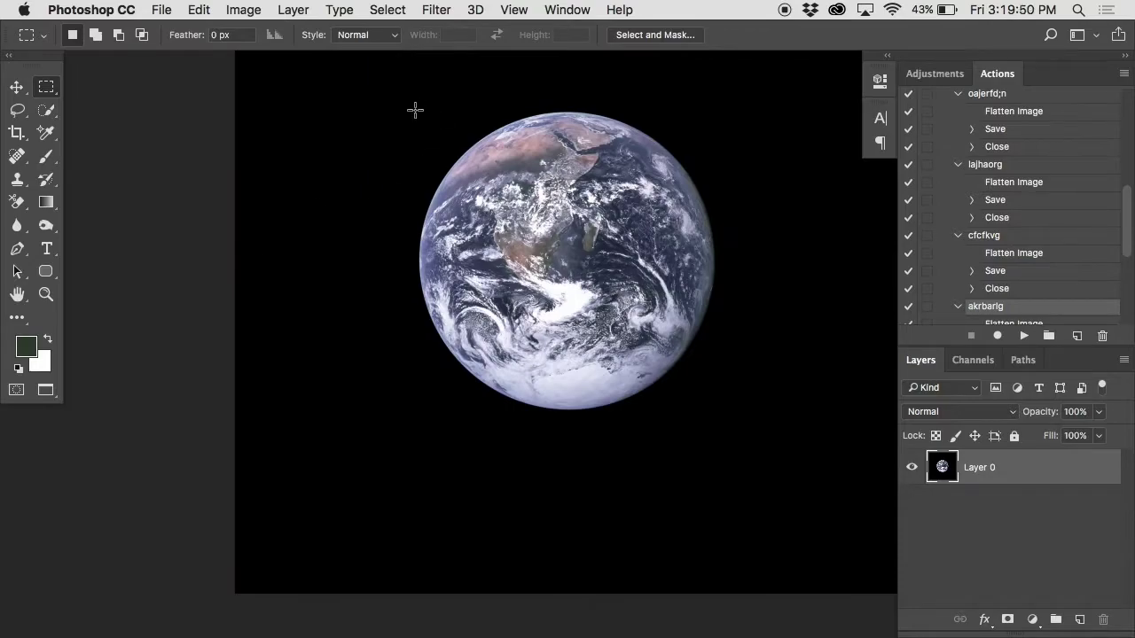
drag(415, 110, 725, 411)
key(super+d)
Step: Try out elliptical and circular selections around the globe with the Elliptical Marquee tool and clear the last one
click(49, 86)
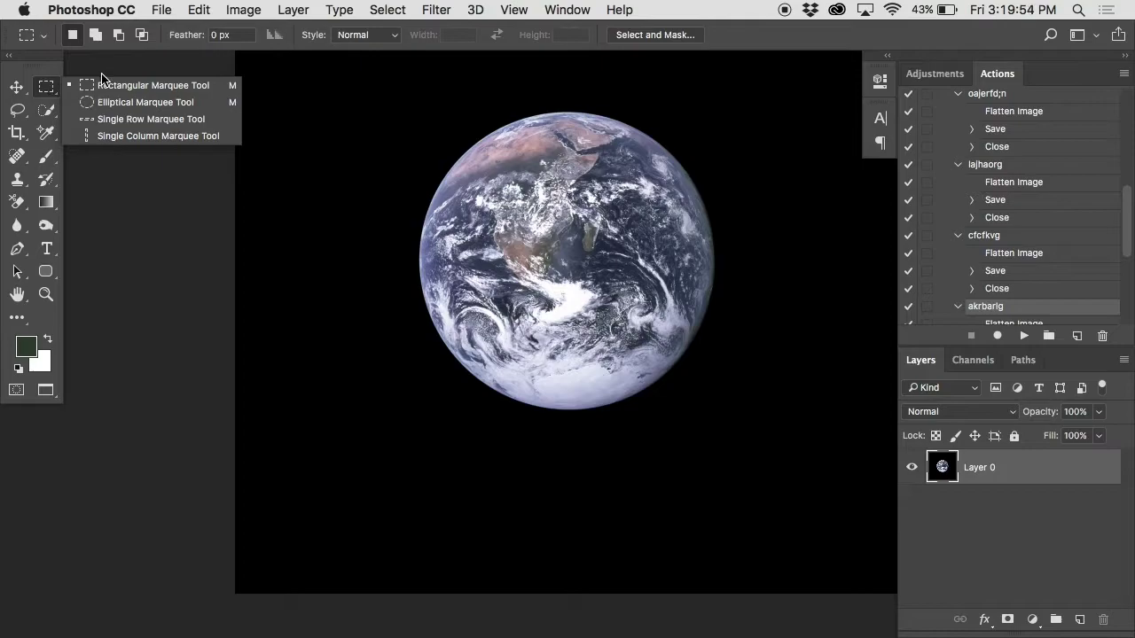
click(140, 104)
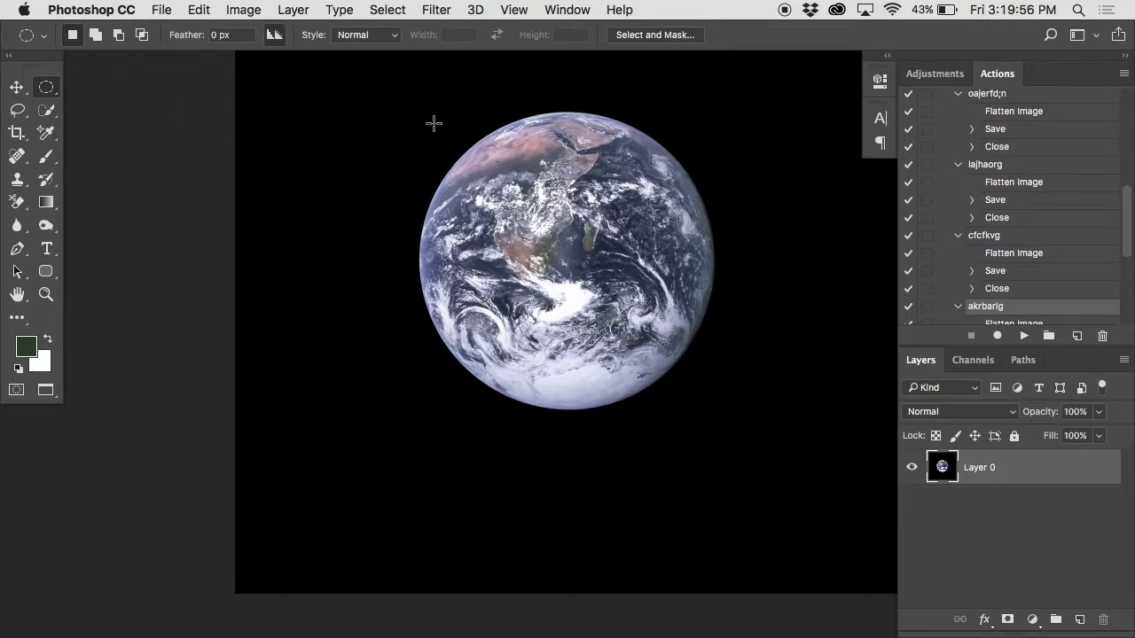
drag(640, 332, 715, 392)
click(631, 260)
drag(452, 113, 758, 384)
drag(834, 349, 697, 476)
drag(604, 399, 716, 385)
drag(622, 410, 714, 425)
drag(560, 510, 718, 479)
drag(734, 204, 718, 413)
drag(404, 119, 671, 328)
key(super+d)
key(super+shift+d)
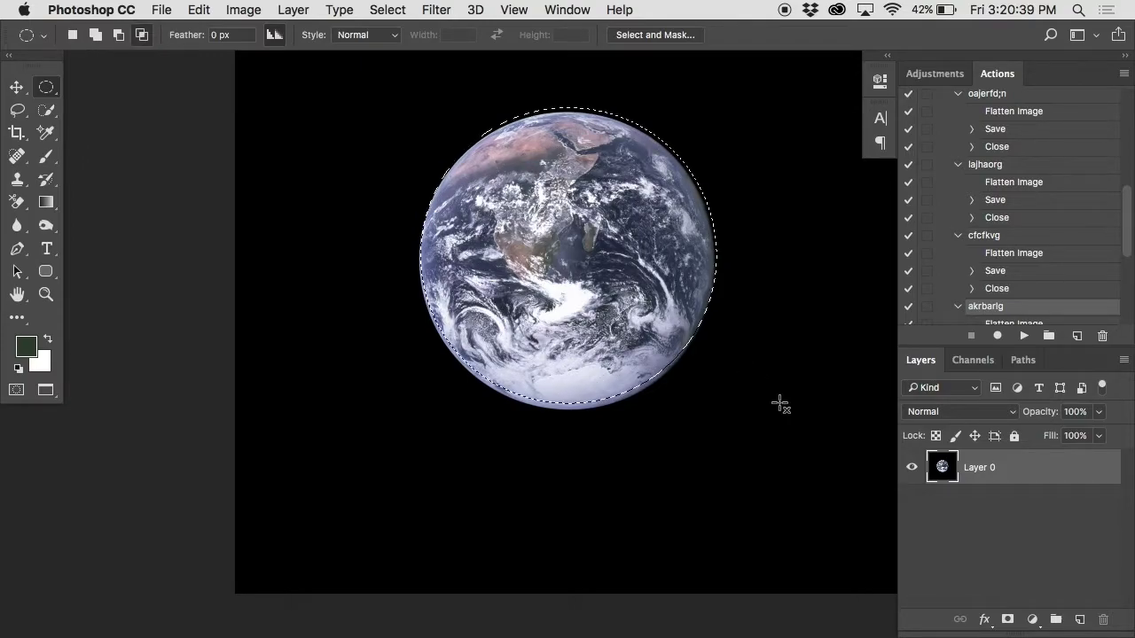
key(super+d)
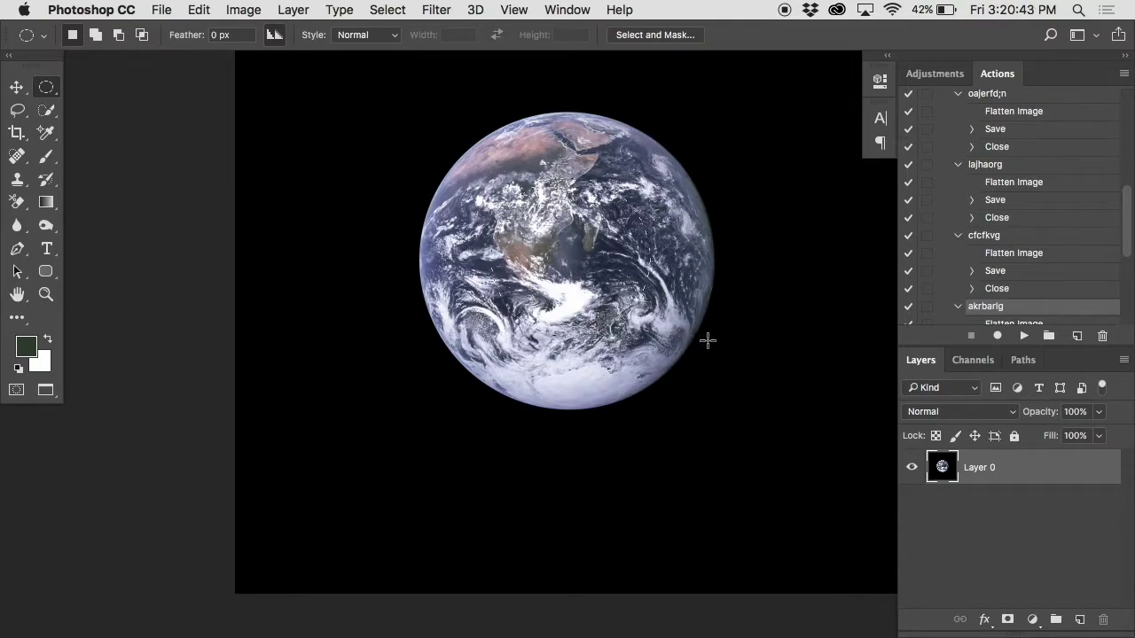
Step: Select the globe with a circular Elliptical Marquee selection that follows its outline
drag(779, 377, 814, 403)
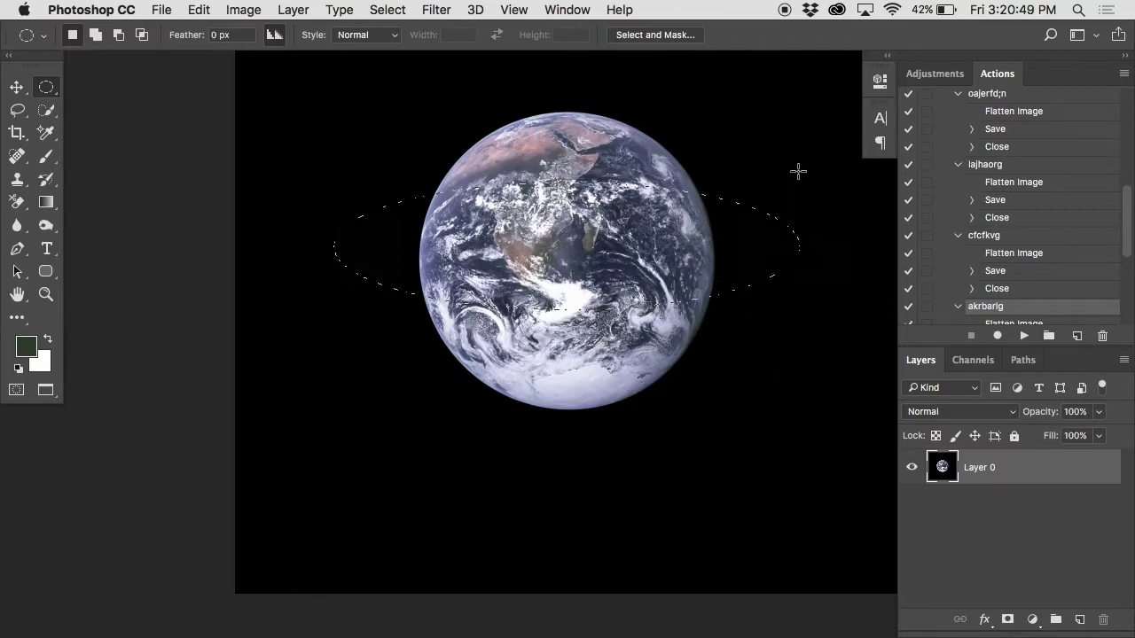
drag(798, 171, 635, 430)
drag(540, 174, 651, 332)
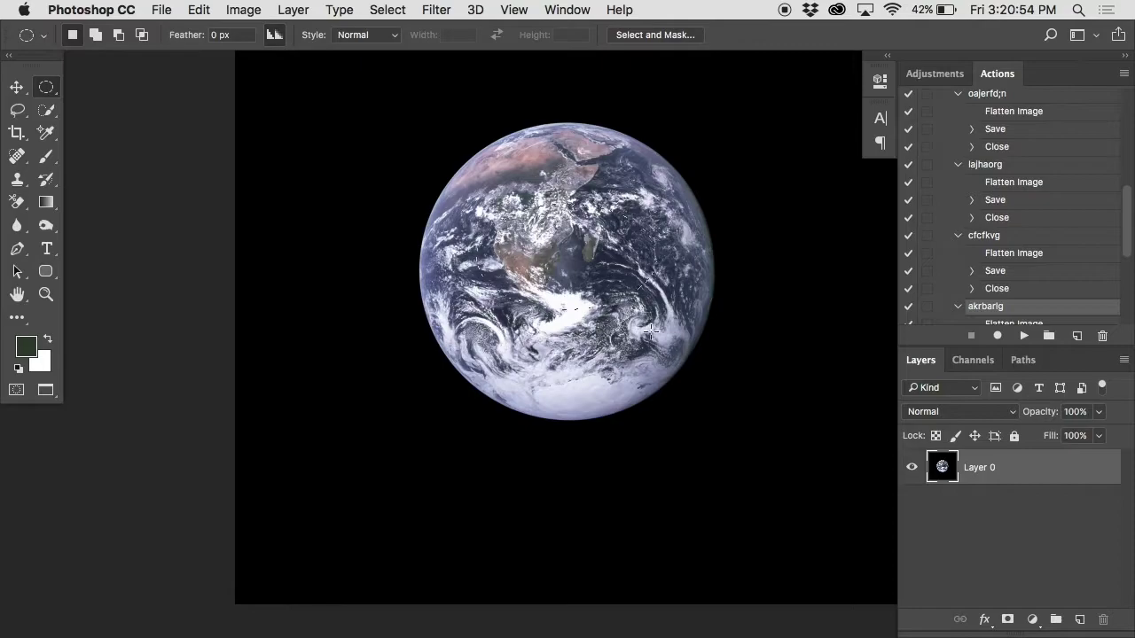
drag(501, 314, 671, 377)
click(616, 307)
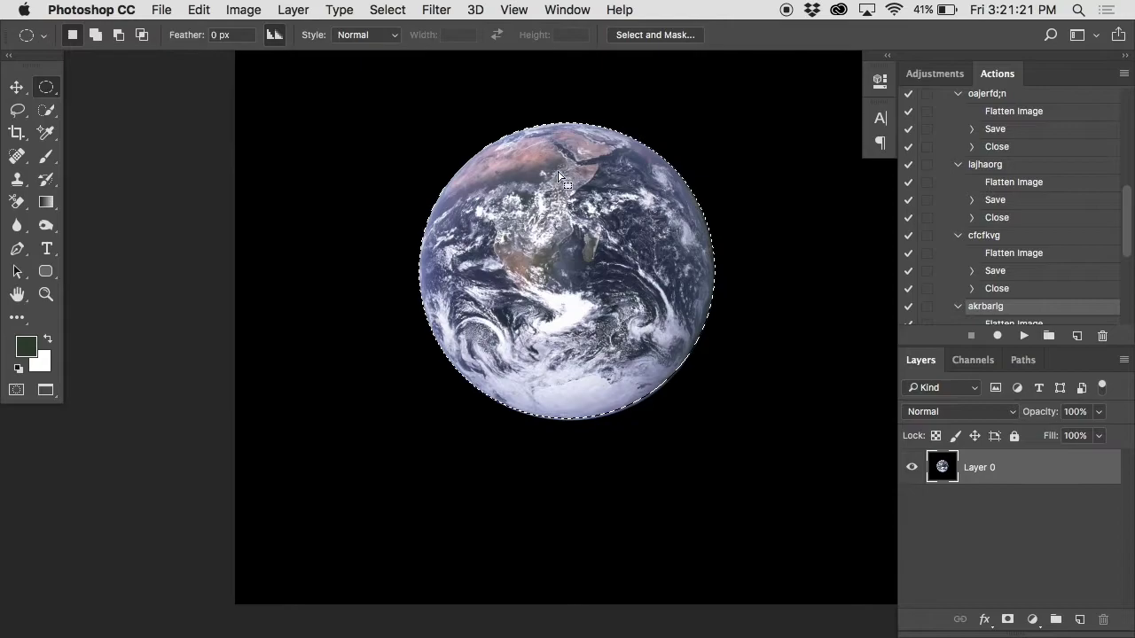
Step: Add a layer mask from the unfeathered circular selection, check the globe's edge up close, and undo the mask
super+click(406, 200)
super+click(406, 201)
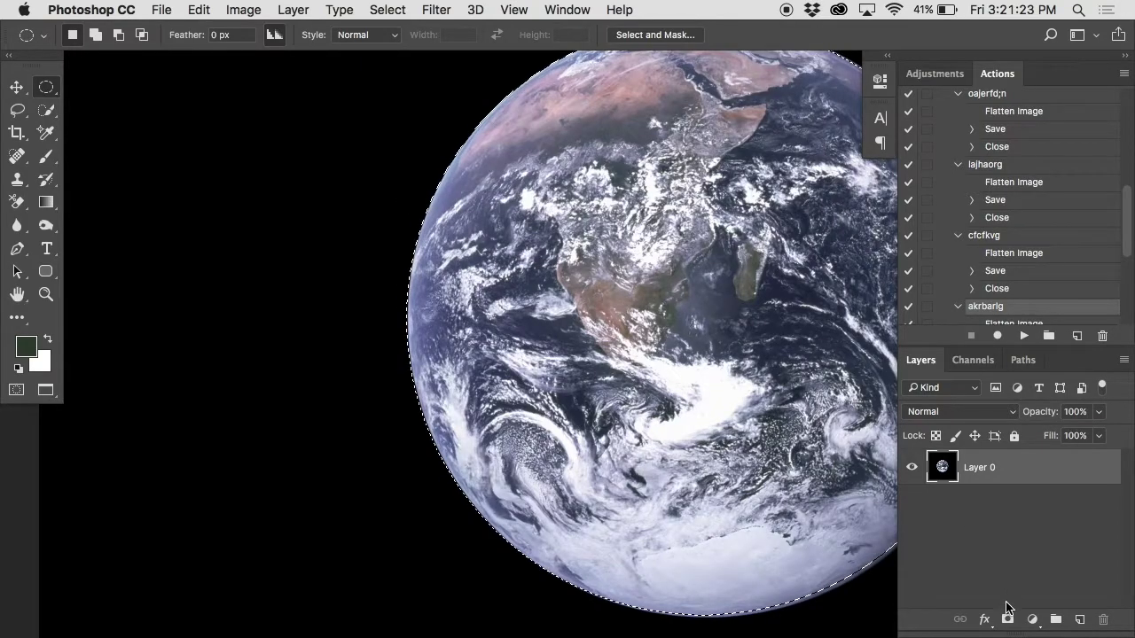
click(1007, 620)
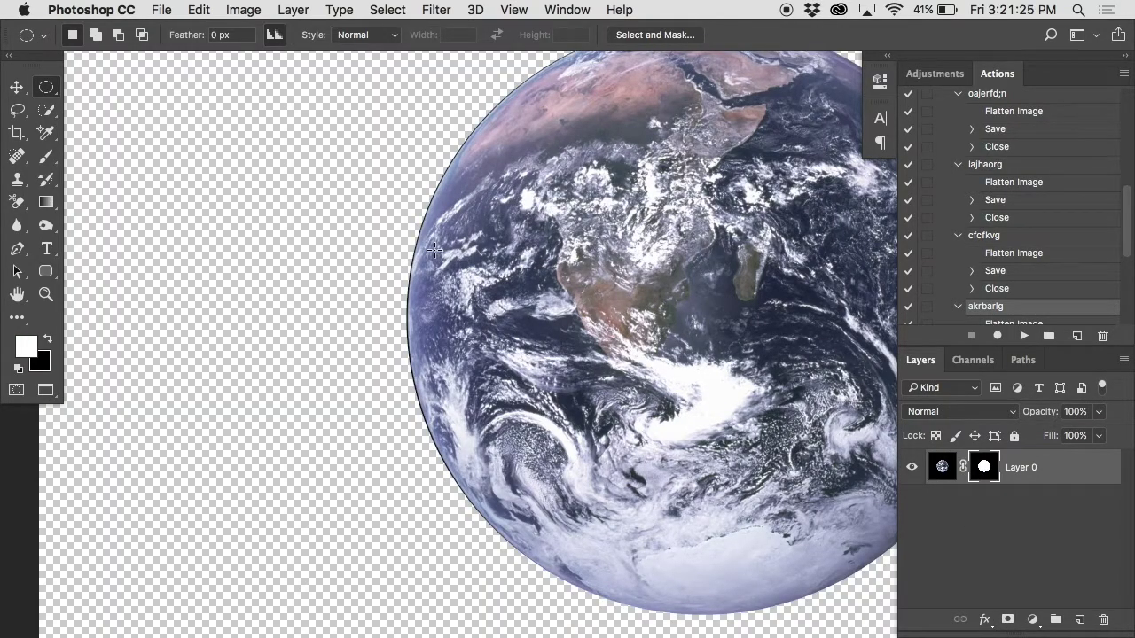
key(super+z)
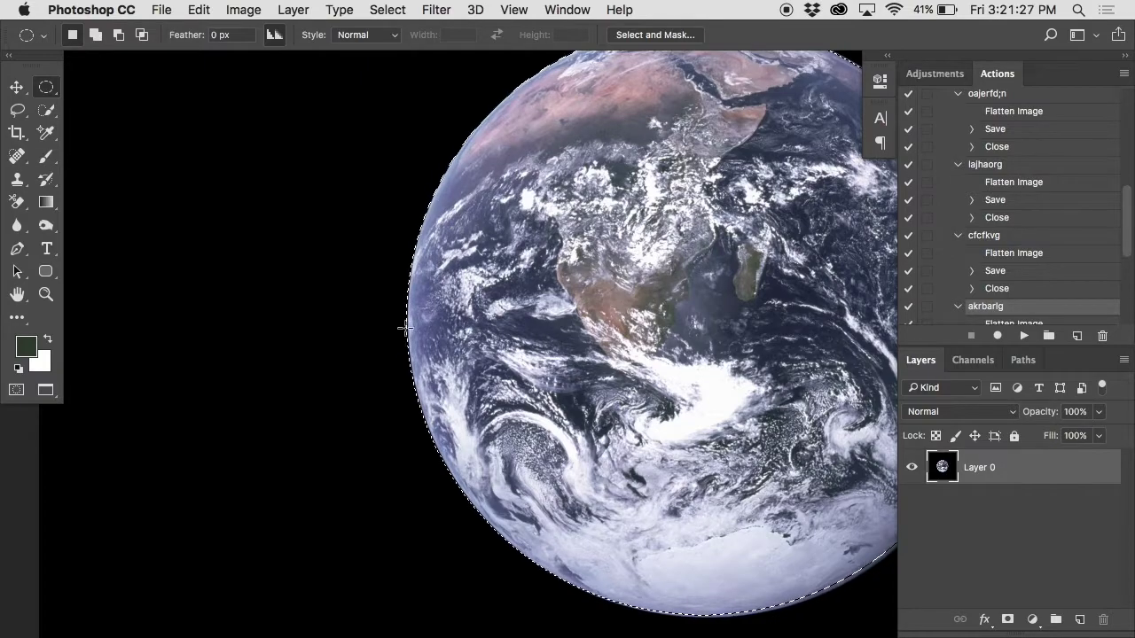
Step: Feather the circular selection around the globe by 4 pixels
click(393, 10)
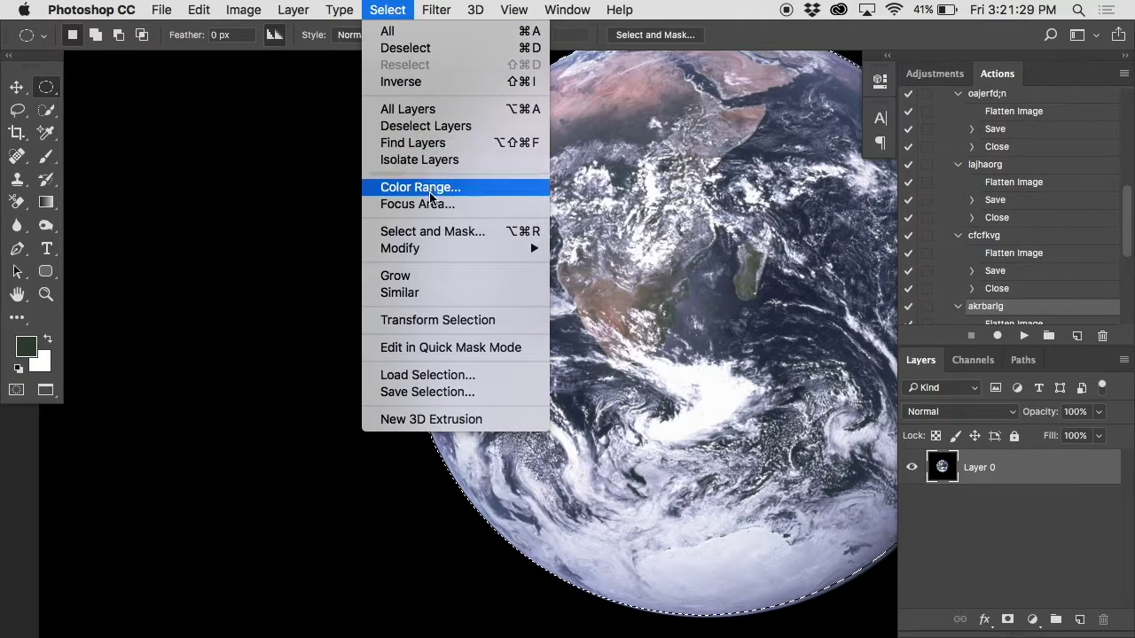
mouse_move(435, 250)
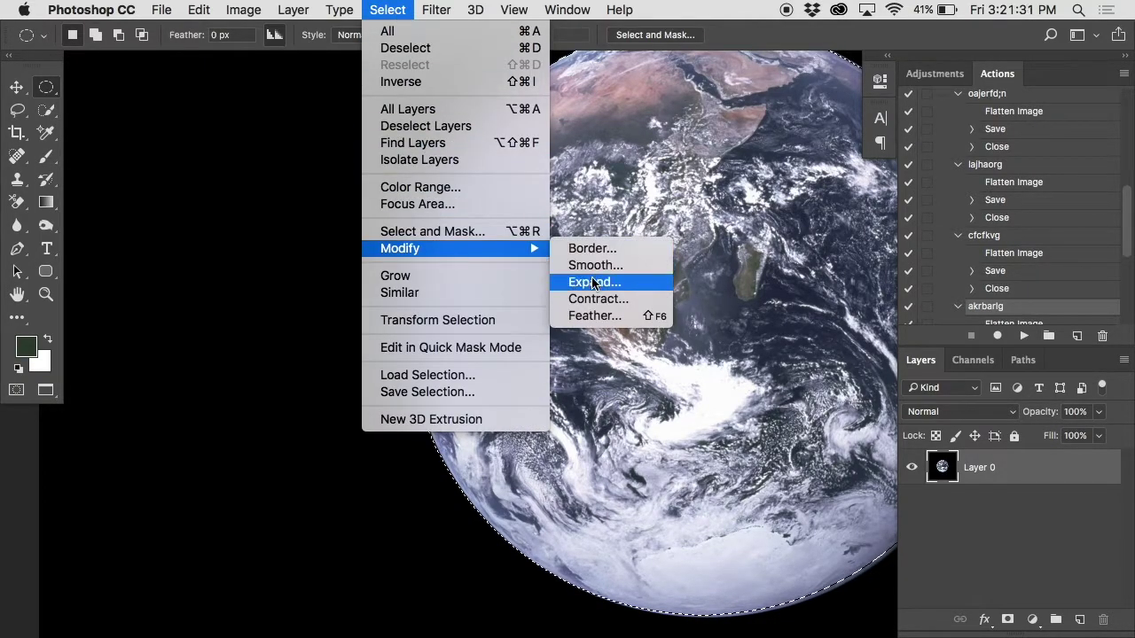
click(593, 317)
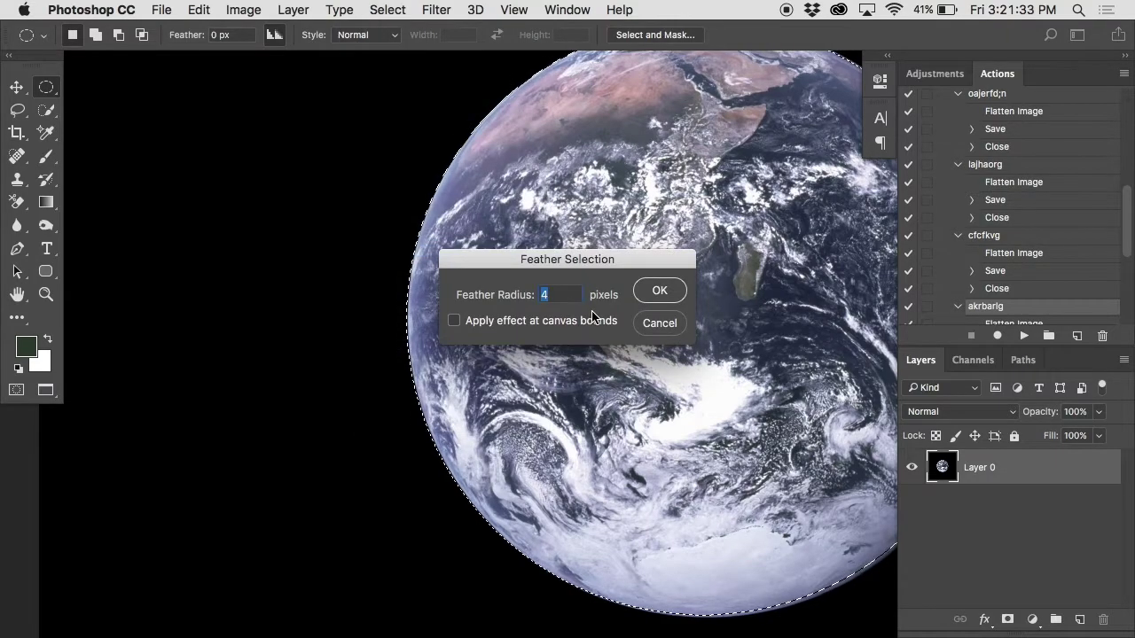
click(643, 292)
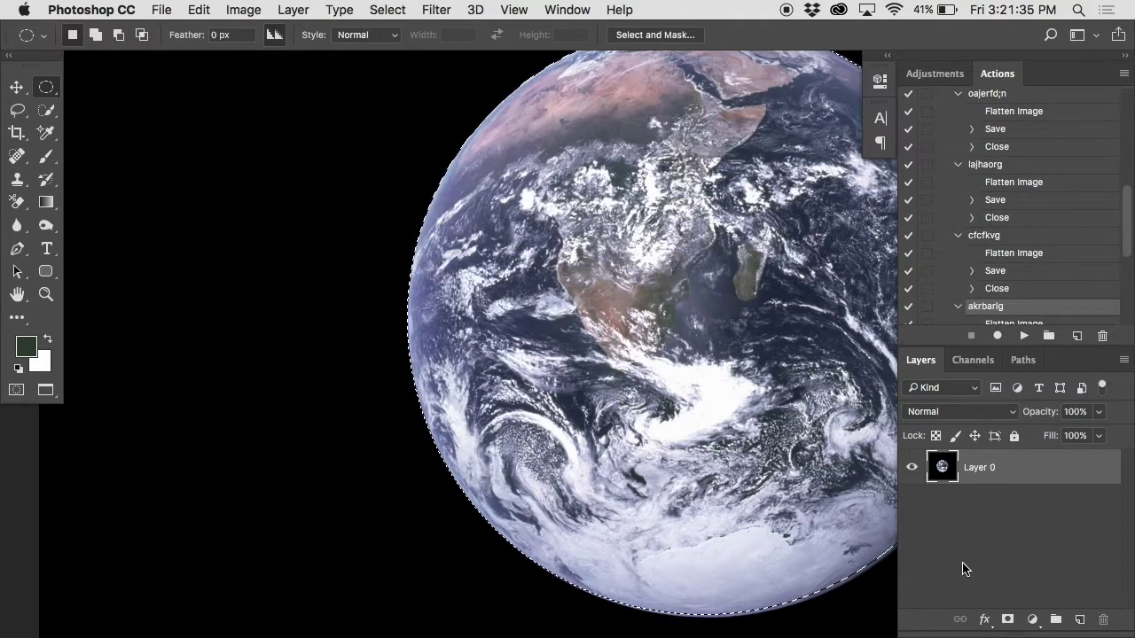
Step: Add a layer mask from the feathered selection, inspect the softened edge, undo the mask and deselect
click(1008, 621)
super+click(416, 285)
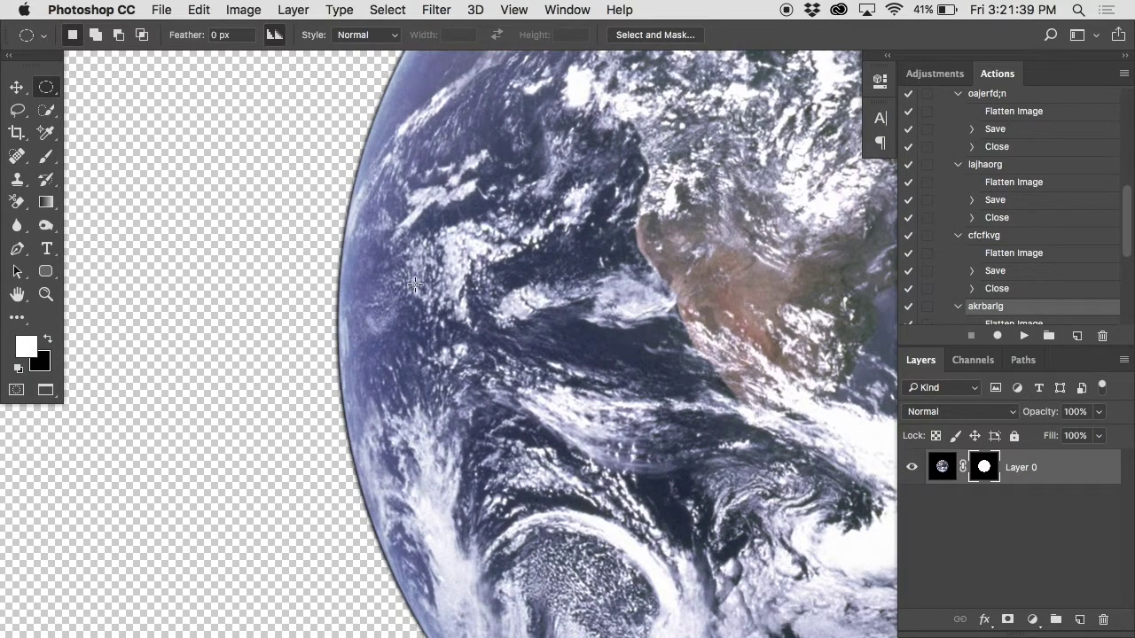
key(super+z)
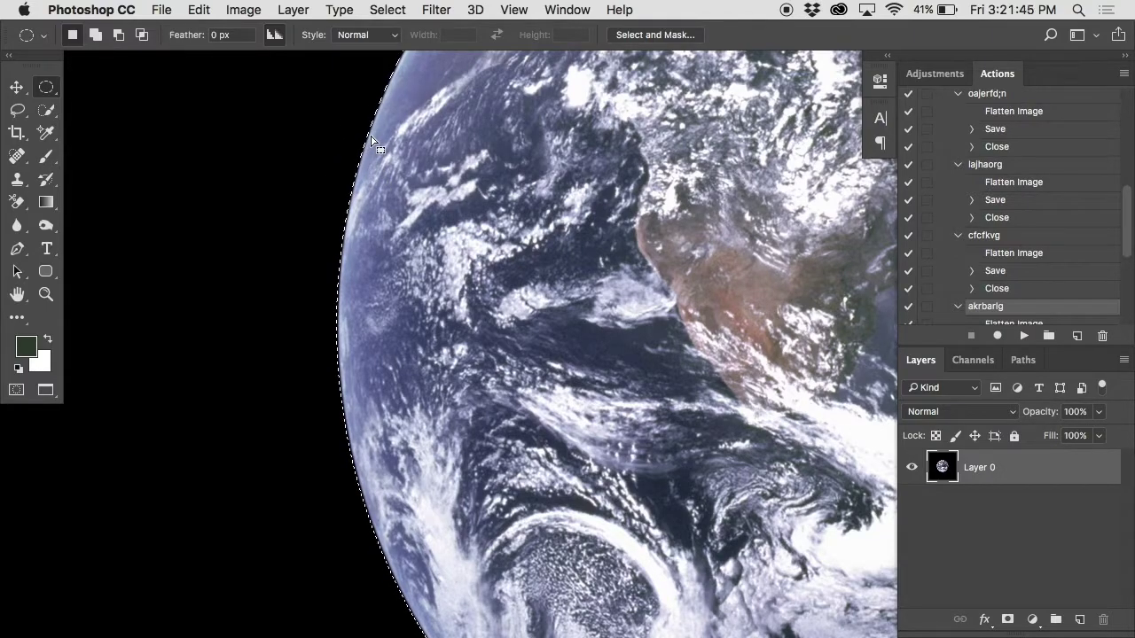
key(super+minus)
key(super+d)
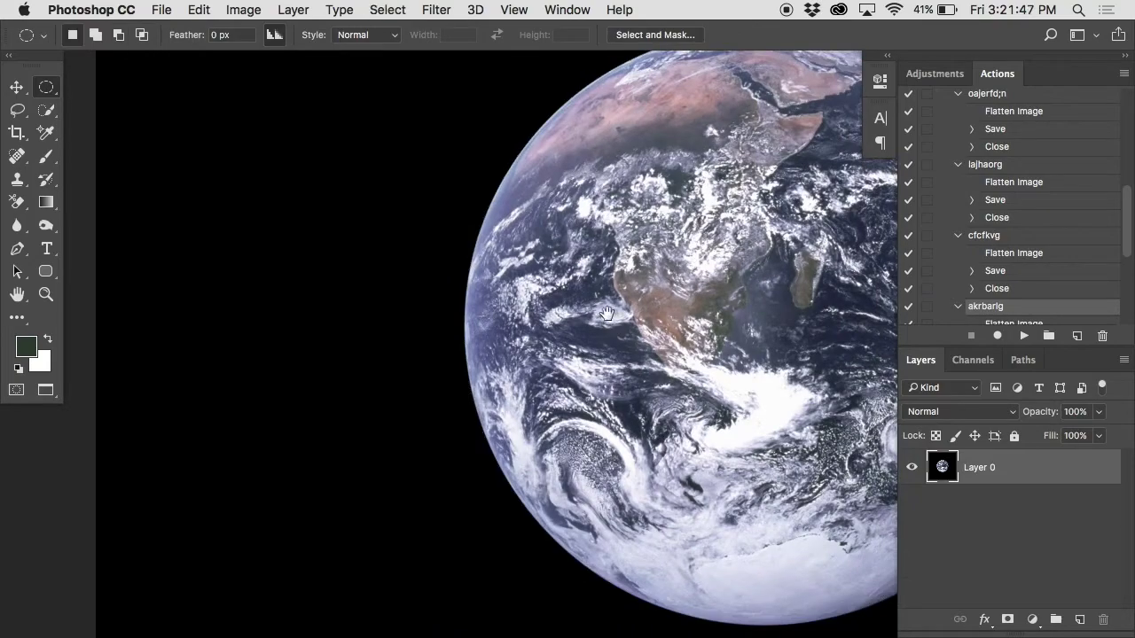
Step: Draw a new circular selection around the globe and add a layer mask from it to Layer 0
drag(608, 317, 450, 318)
alt+click(553, 333)
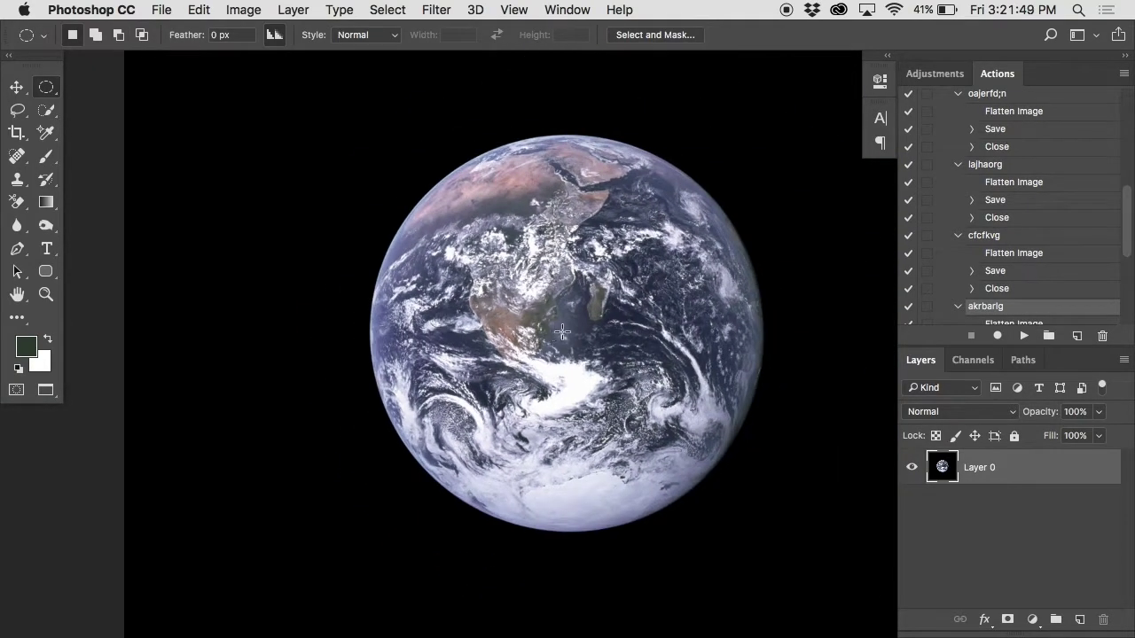
drag(555, 310, 762, 550)
click(1007, 620)
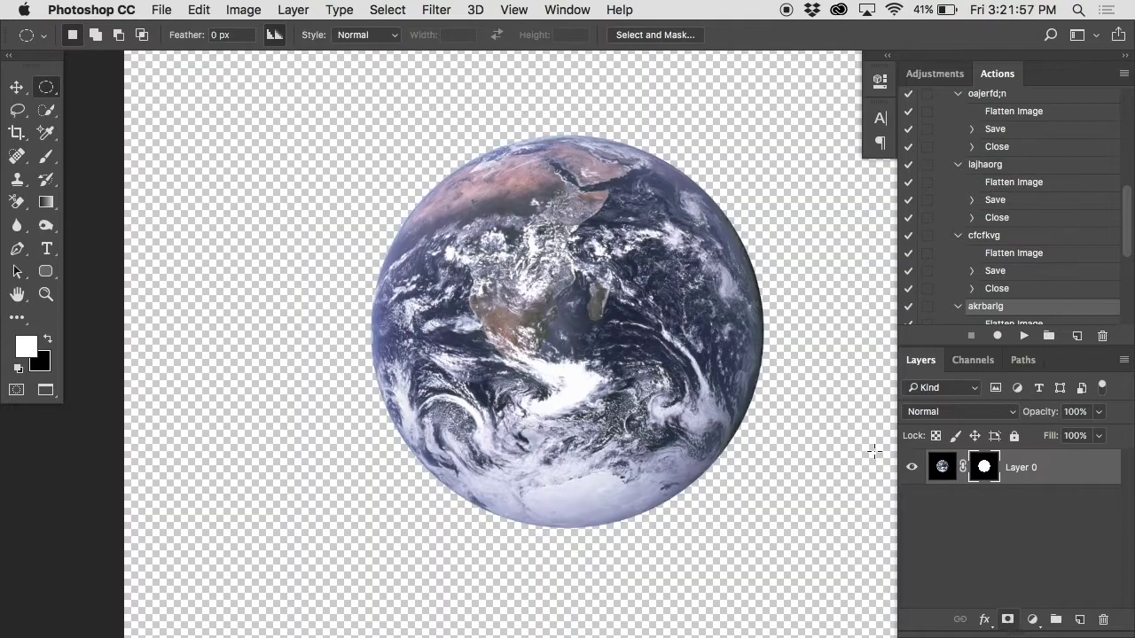
Step: Display the layer mask on its own, try a 3.9-pixel Gaussian Blur on it, undo the blur and return to the image
click(446, 244)
key(super+plus)
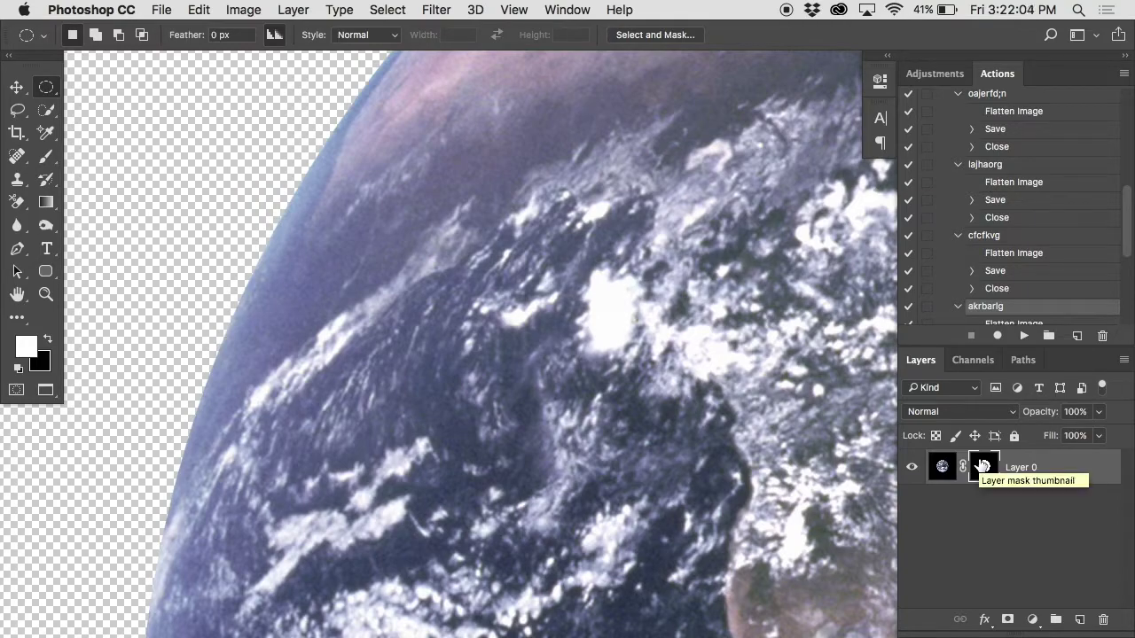
alt+click(983, 467)
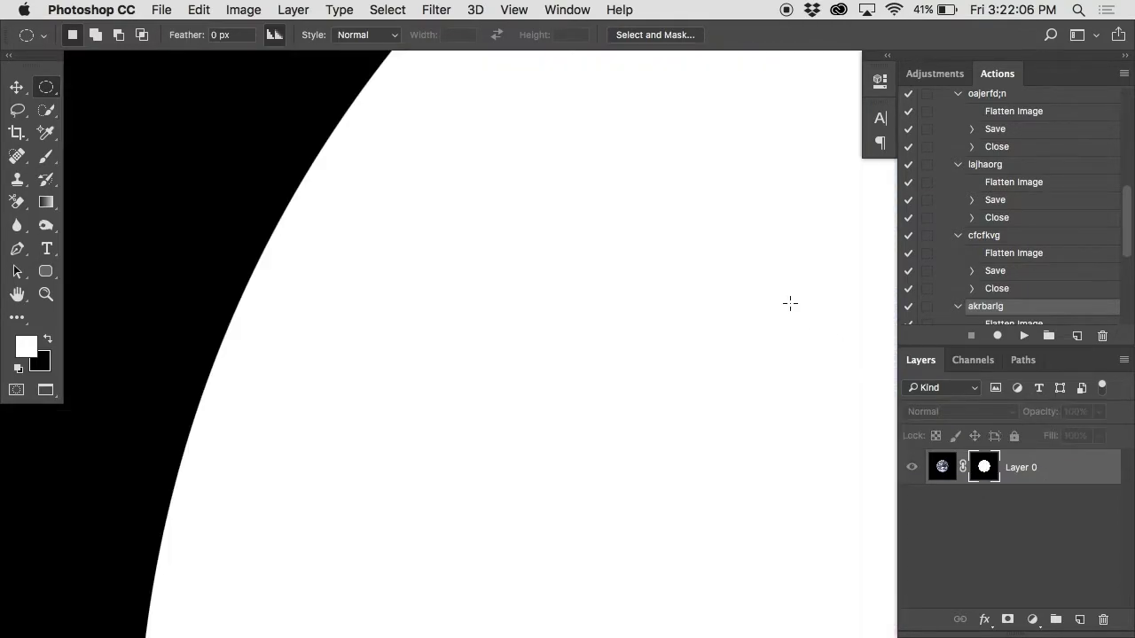
click(444, 10)
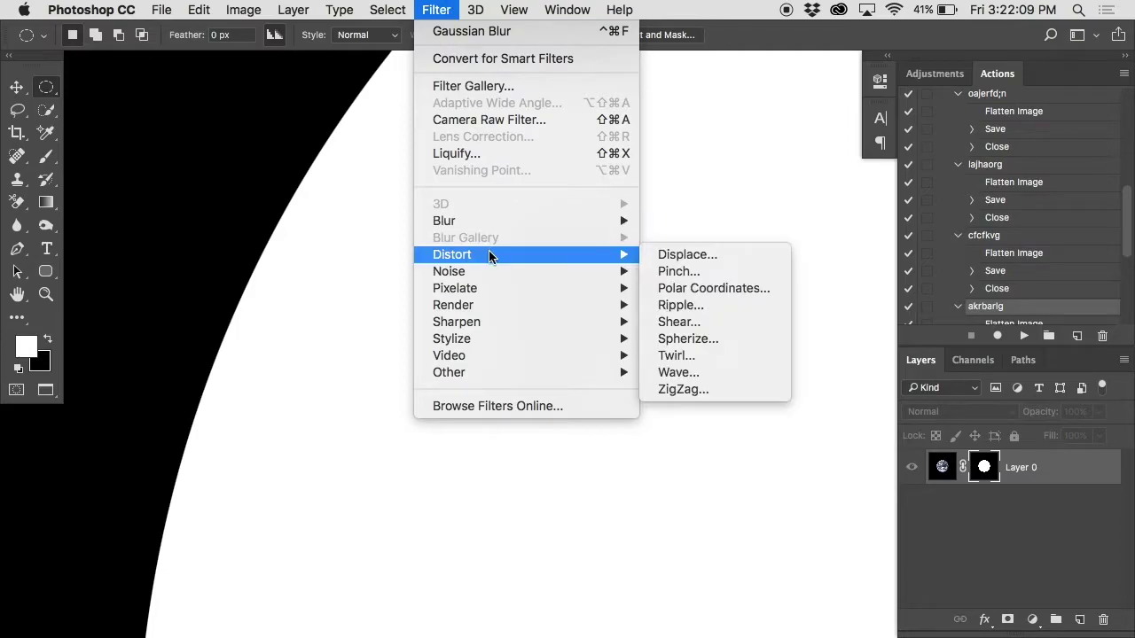
mouse_move(525, 222)
click(720, 288)
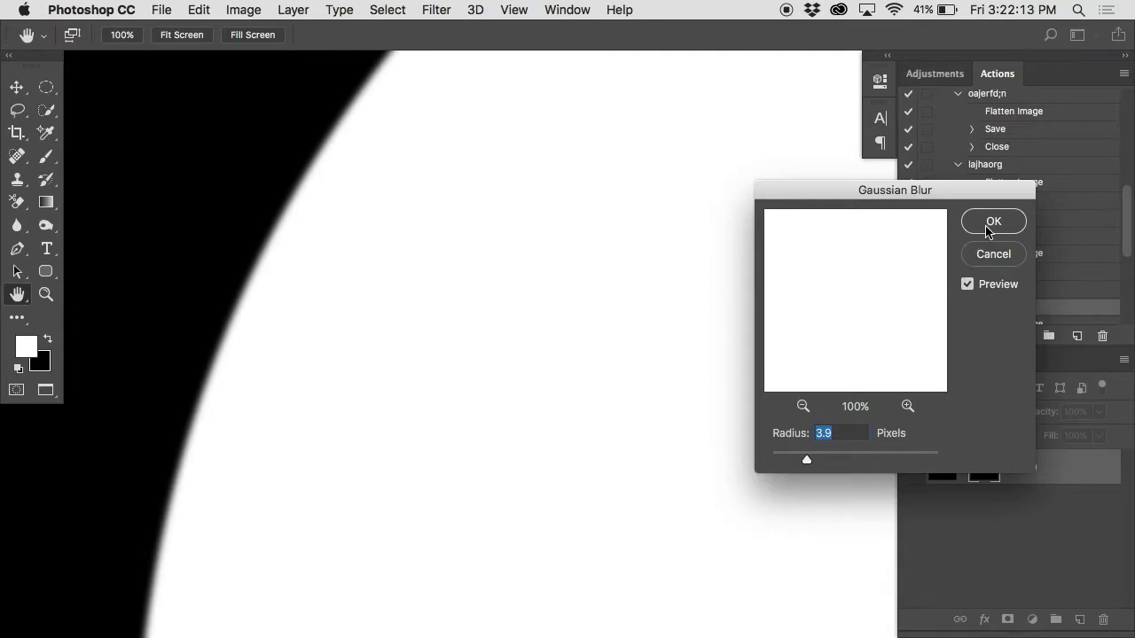
click(992, 221)
key(super+z)
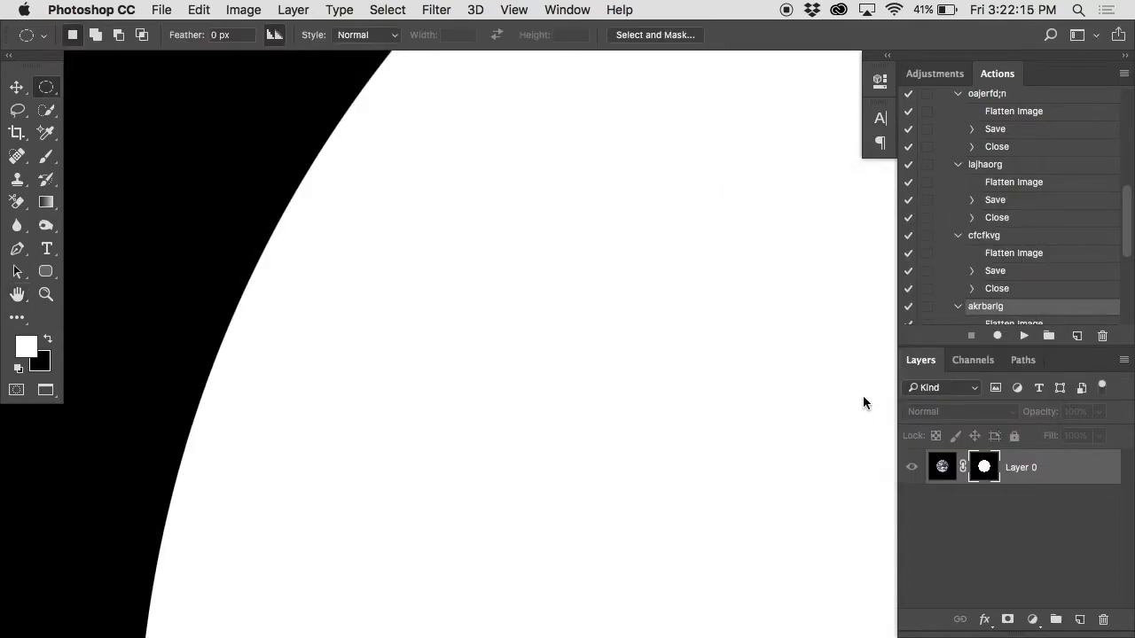
key(super+z)
key(super+z)
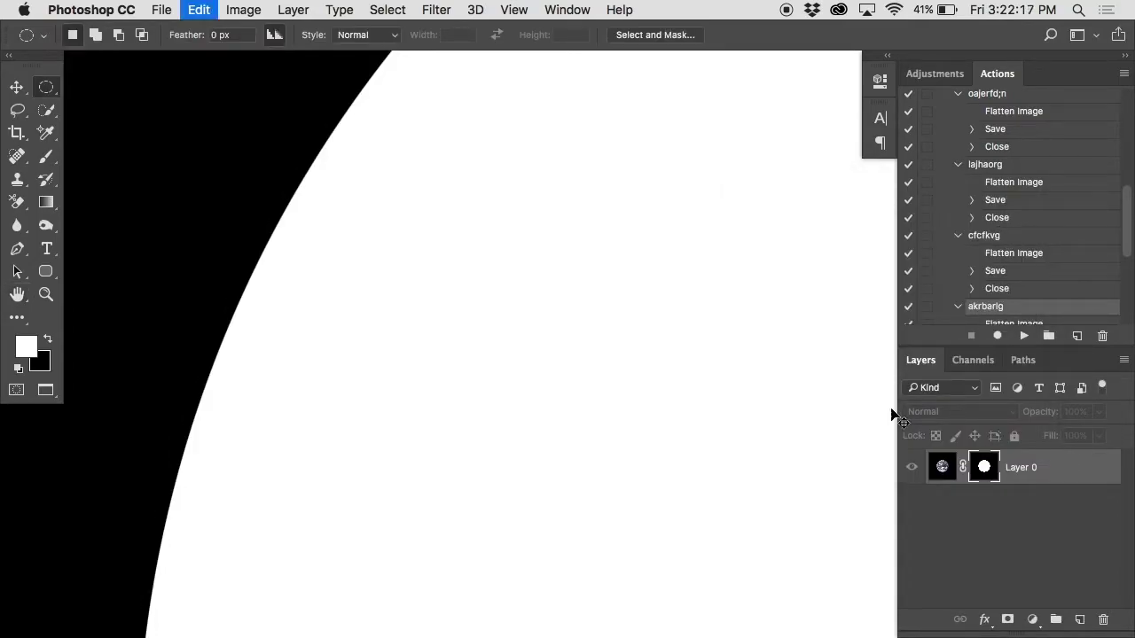
alt+click(986, 468)
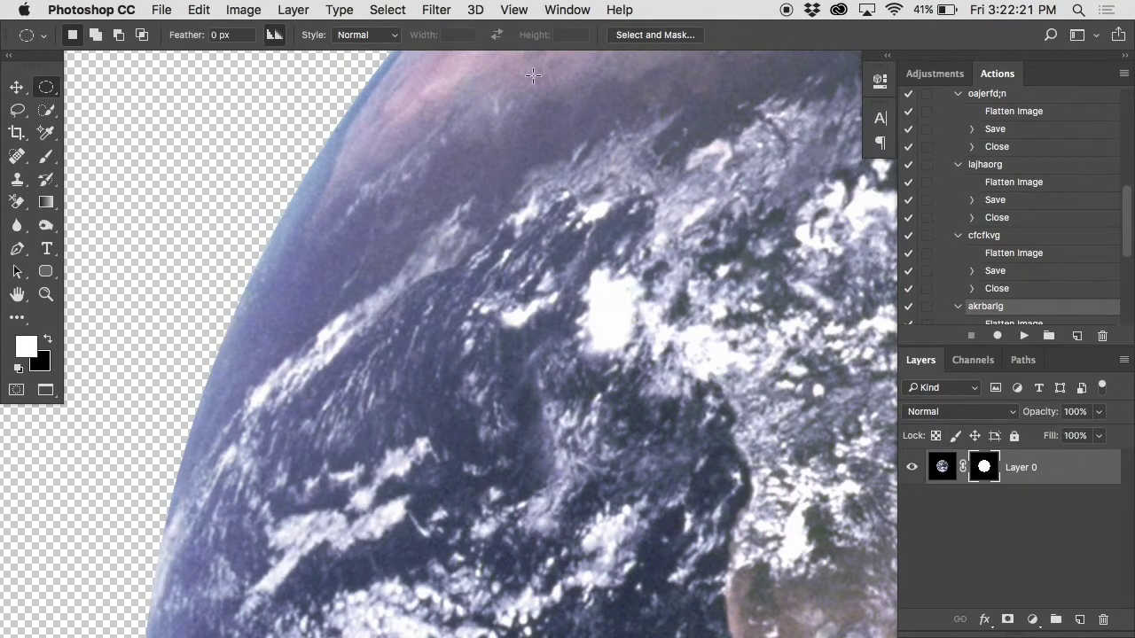
Step: Soften the globe's edge by applying a Gaussian Blur with a small radius to Layer 0's mask
click(440, 9)
mouse_move(494, 221)
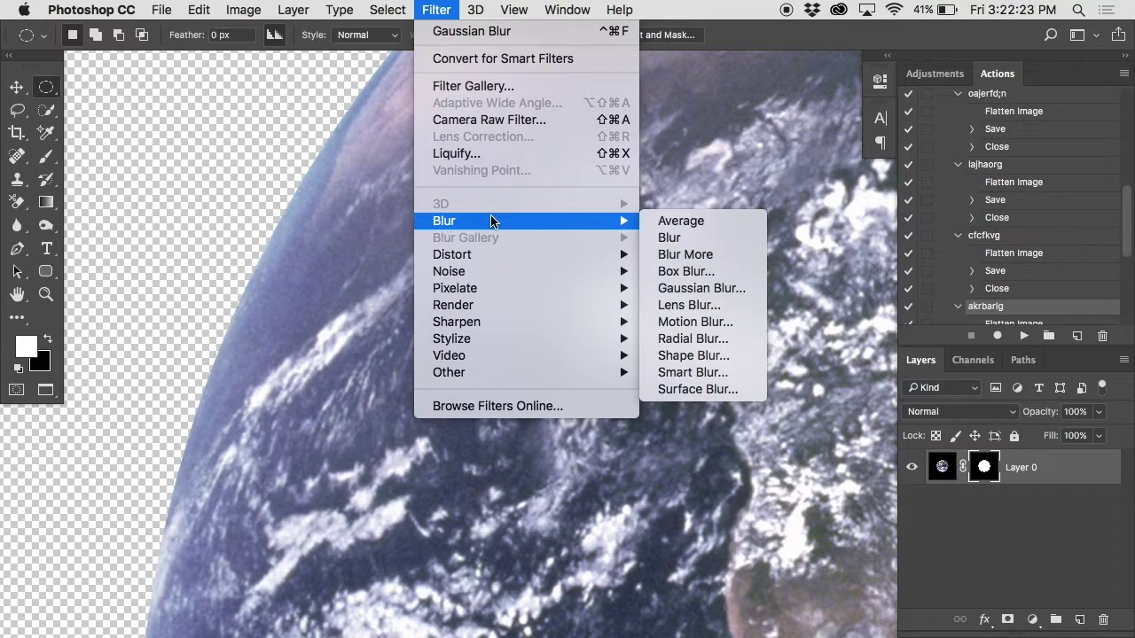
click(716, 288)
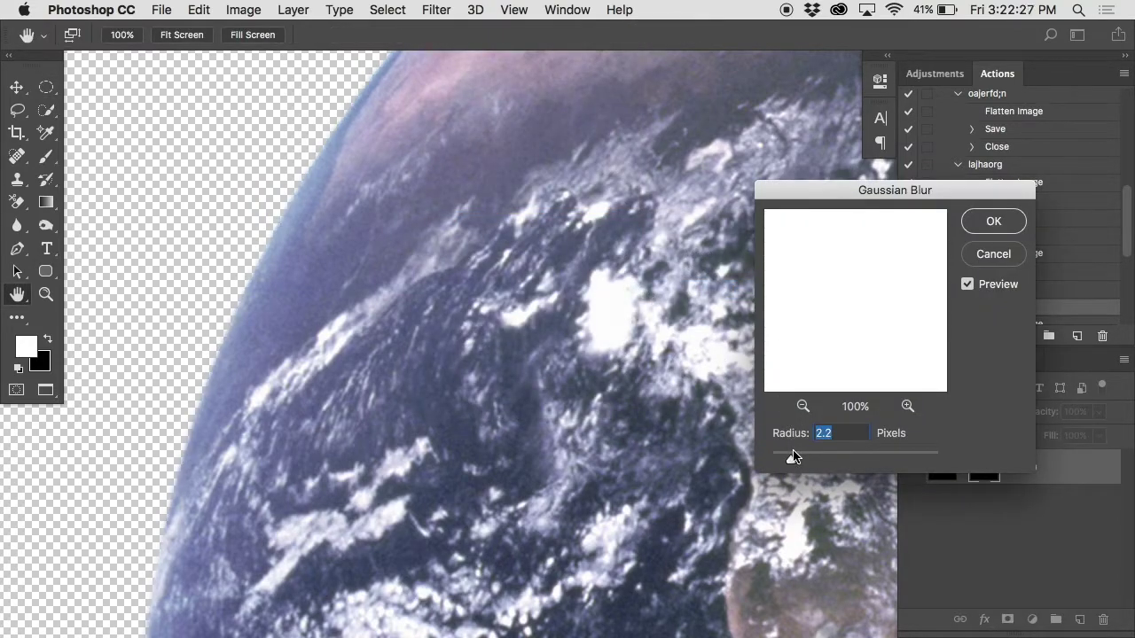
drag(798, 456, 800, 456)
drag(794, 459, 789, 457)
click(993, 223)
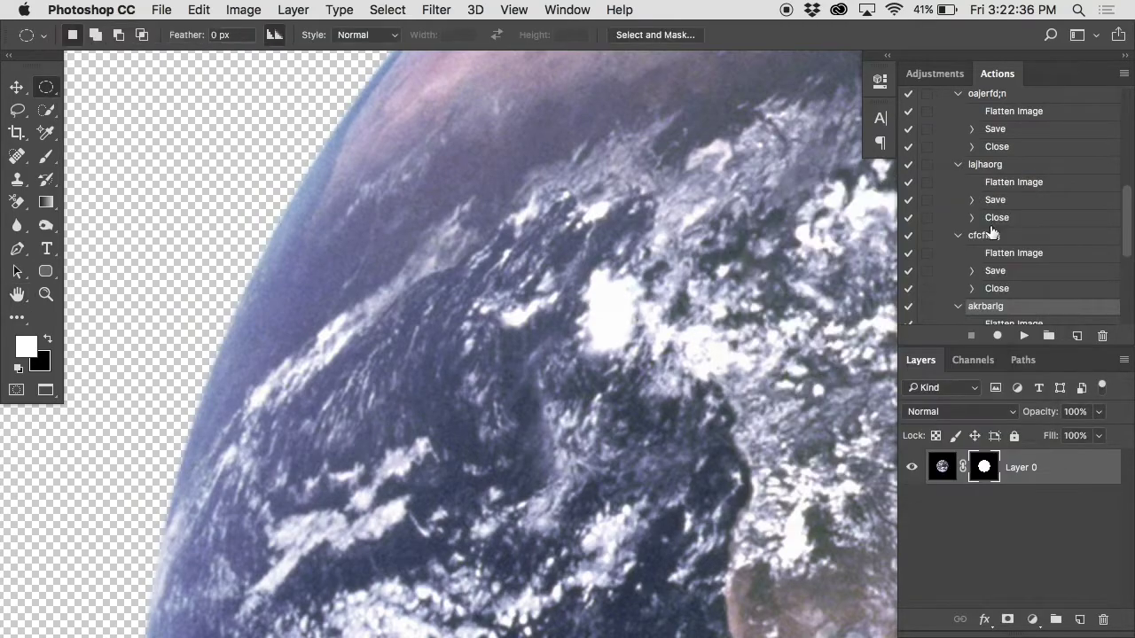
Step: Create a new layer above the masked globe and fill it with black
alt+click(728, 305)
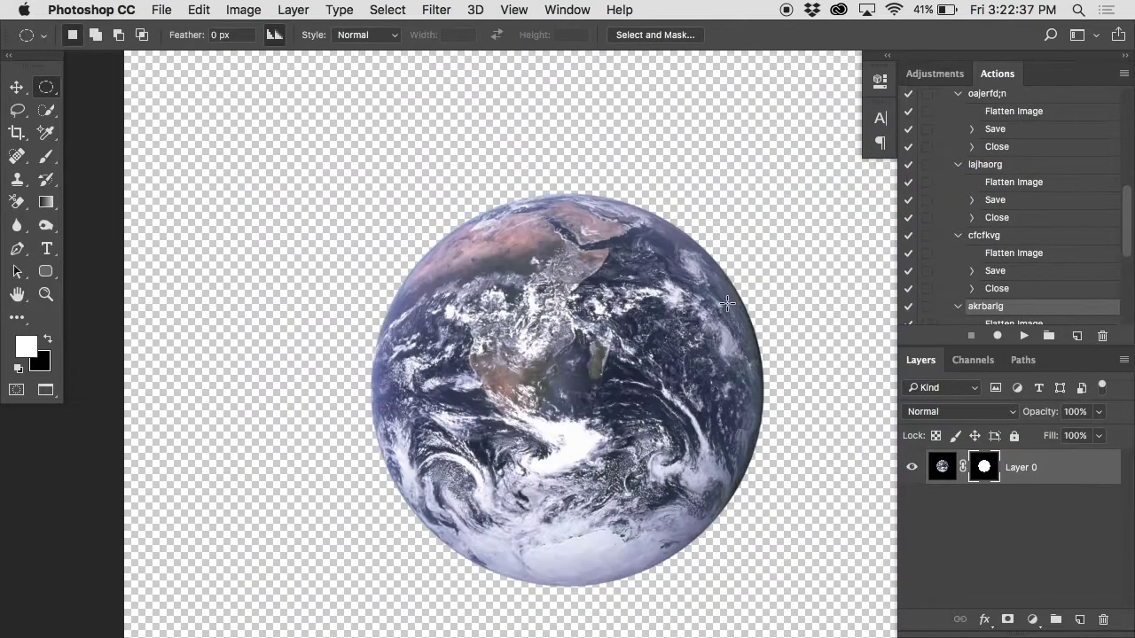
alt+click(727, 305)
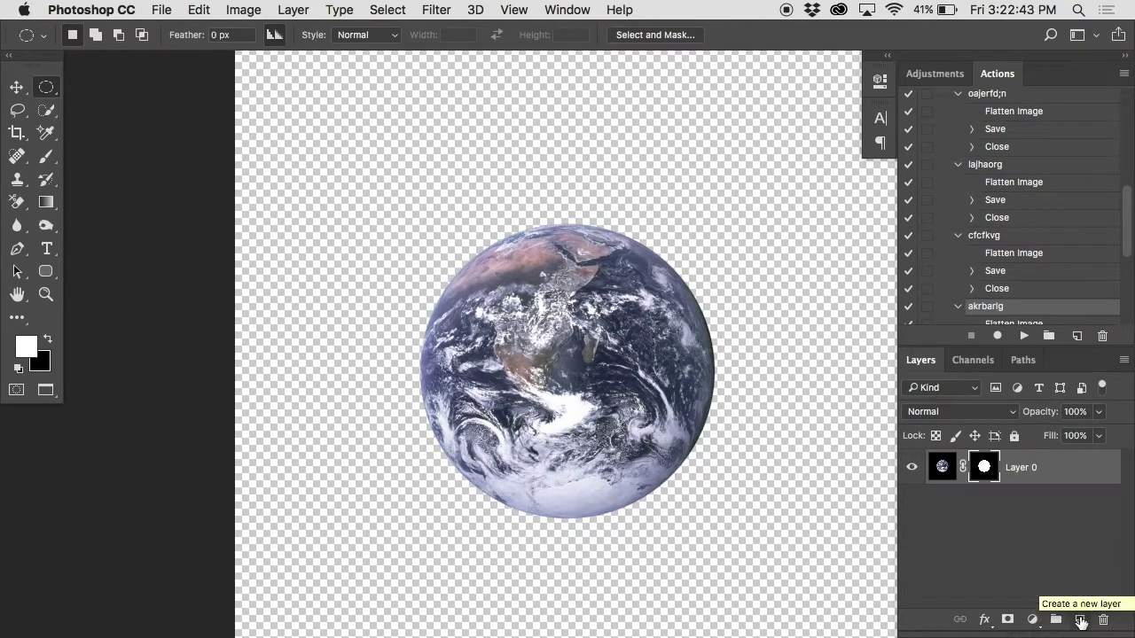
click(1079, 620)
key(x)
click(201, 10)
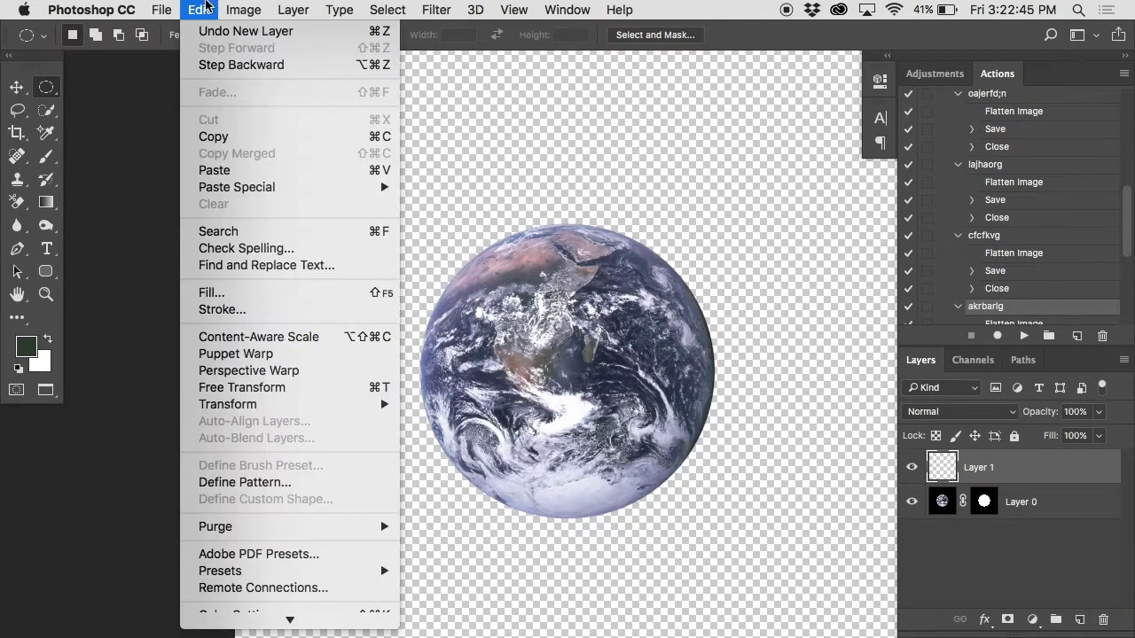
click(233, 294)
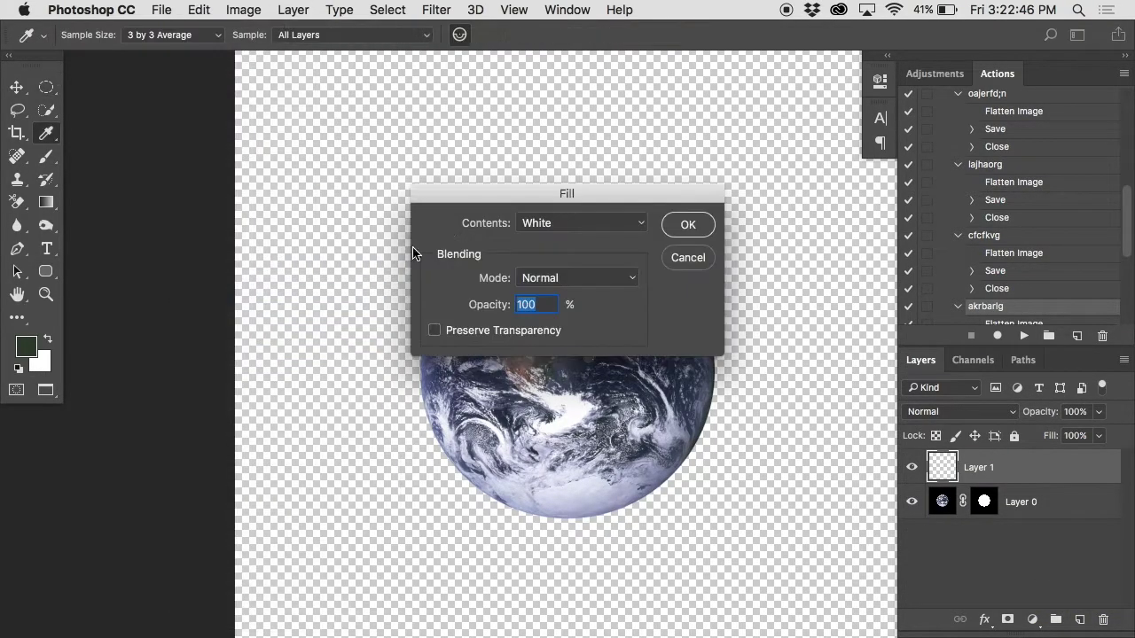
click(570, 223)
click(589, 195)
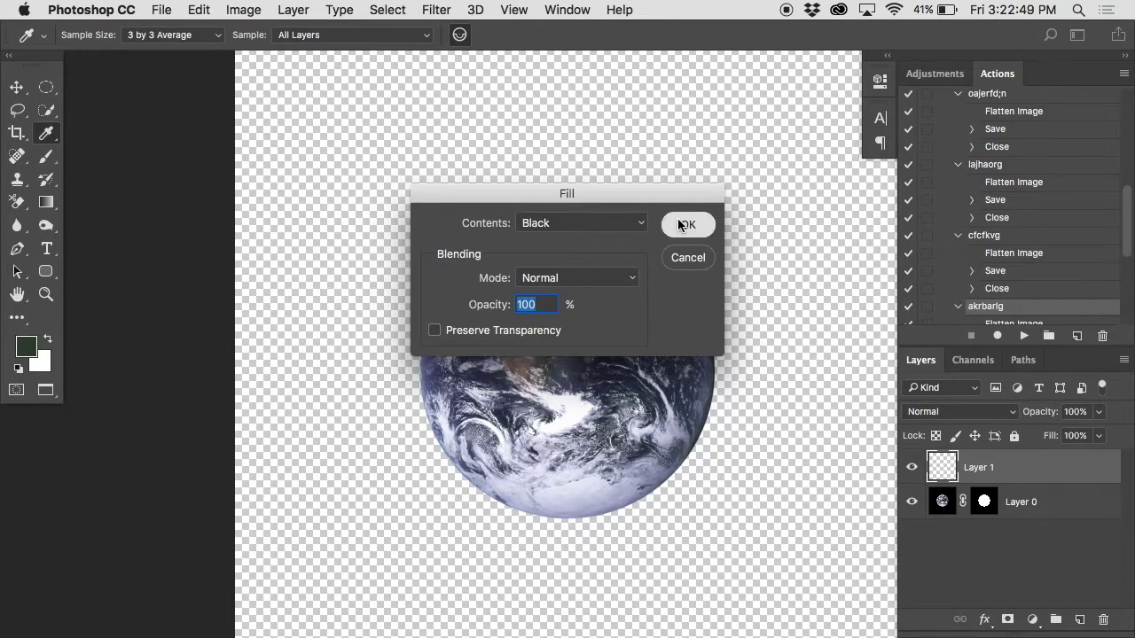